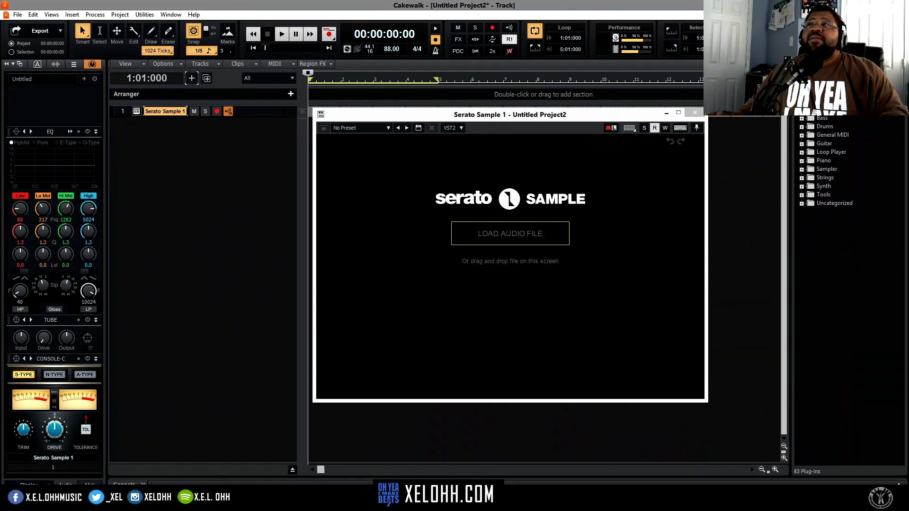
- Load the hdorch88_18 sample from the media browser into Serato Sample and assign its start to the first pad
left_click(807, 64)
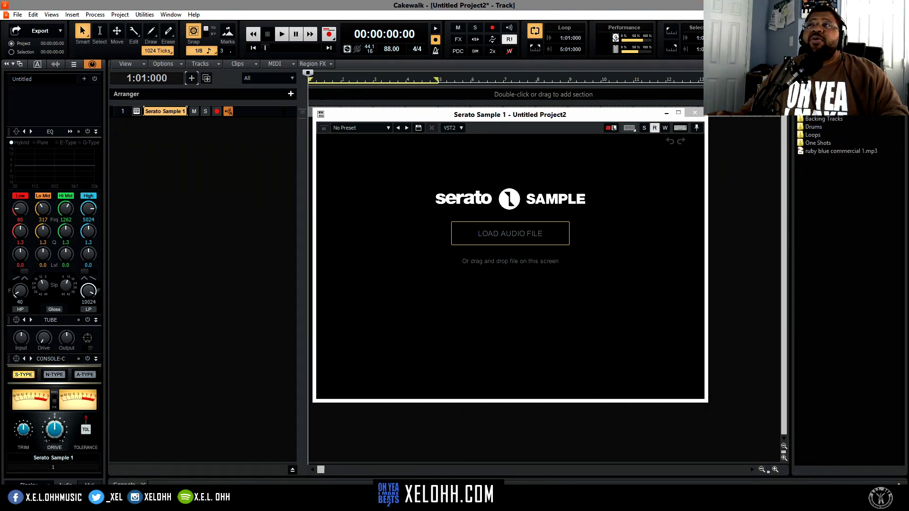
left_click(830, 87)
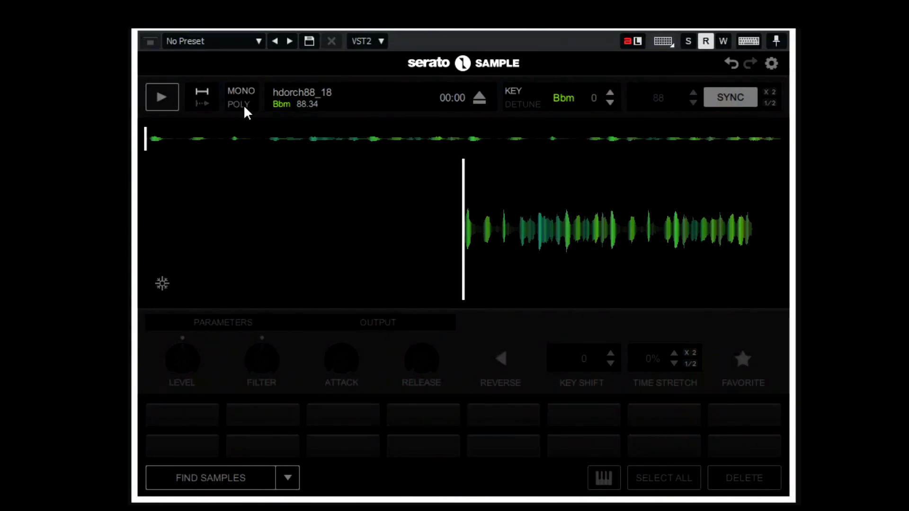
left_click(202, 96)
key("1")
key("1")
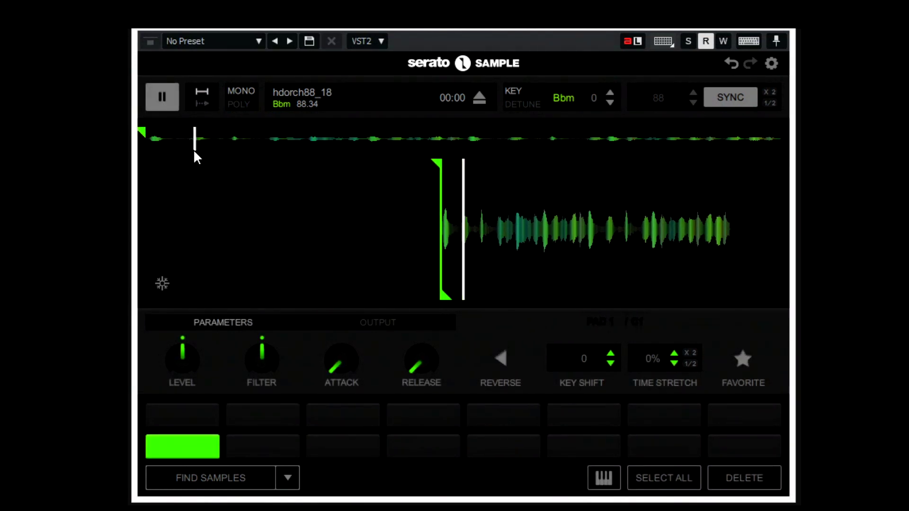
- Audition the first pad repeatedly to hear how the sample plays from its start
key("space")
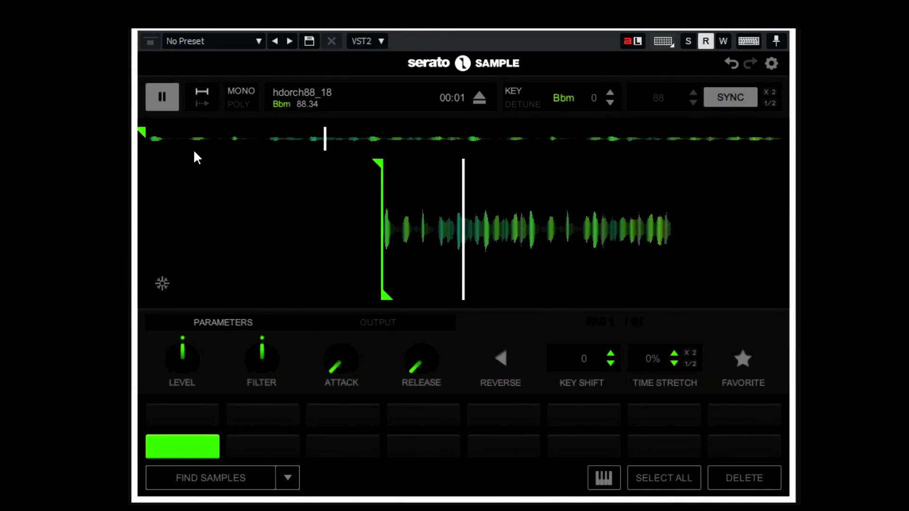
key("space")
key("space")
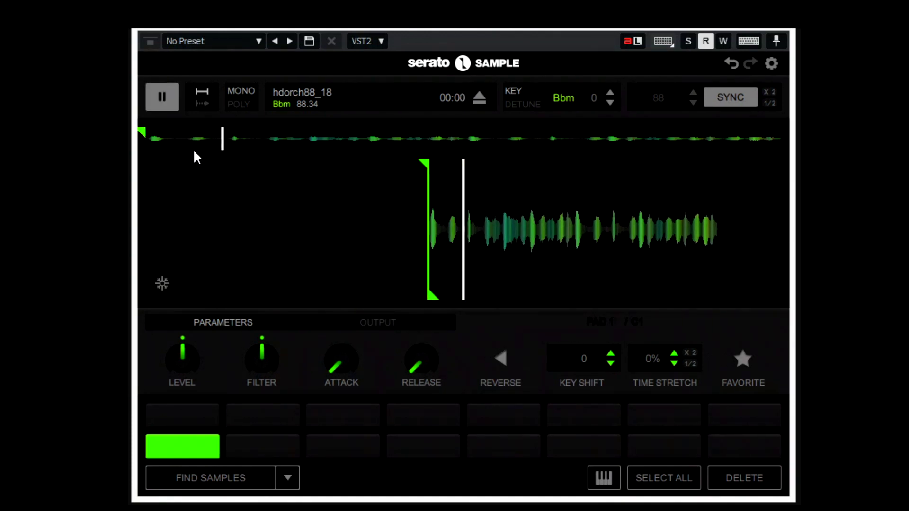
key("space")
key("space")
key("space")
key("space")
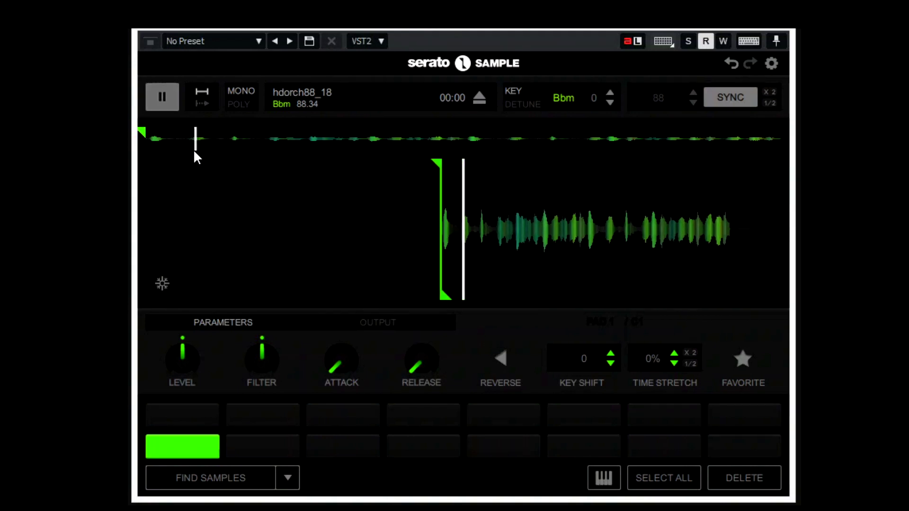
key("space")
key("space")
key("space")
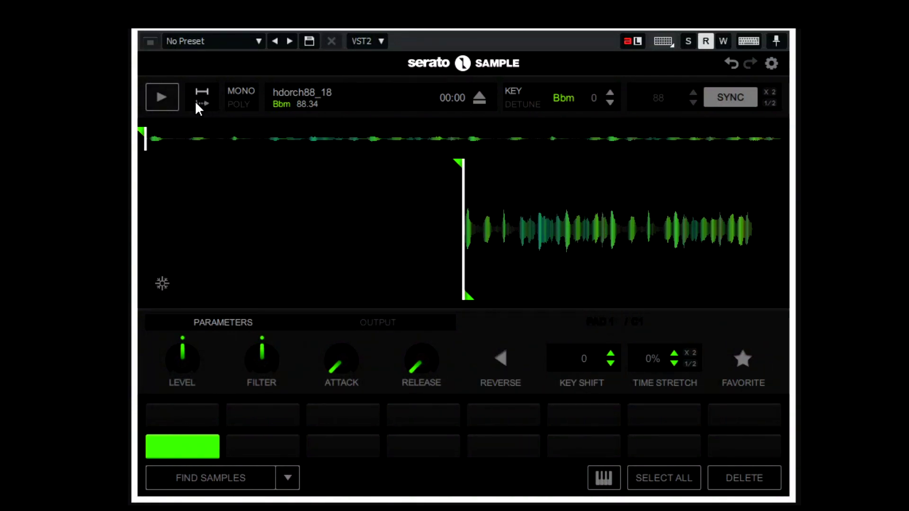
- Play the sample and add a cue point for the second pad at about 2 seconds
left_click(163, 97)
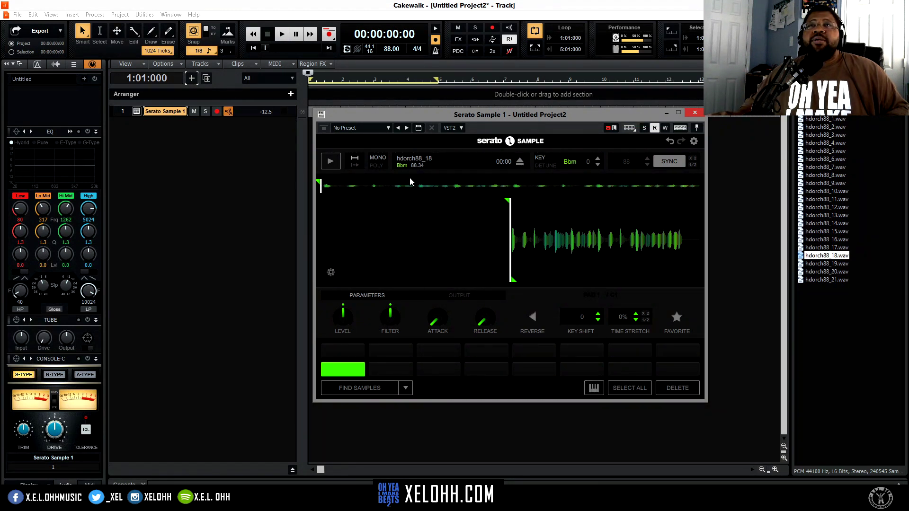
left_click(330, 164)
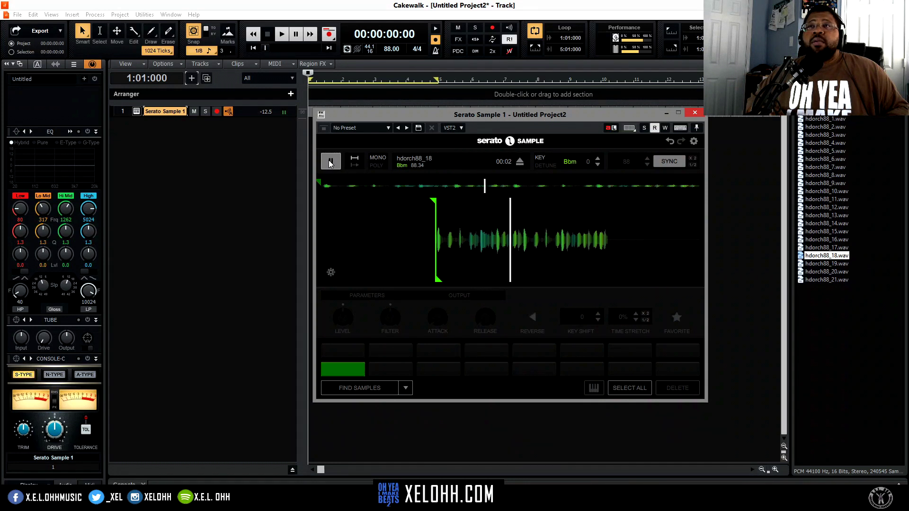
left_click(330, 164)
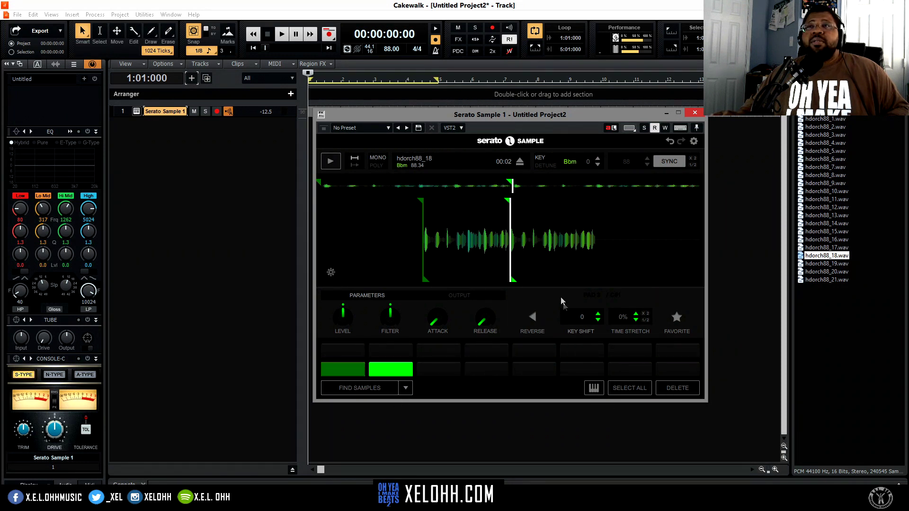
- Audition the first and second pads alternately to compare the two slices
mouse_move(490, 312)
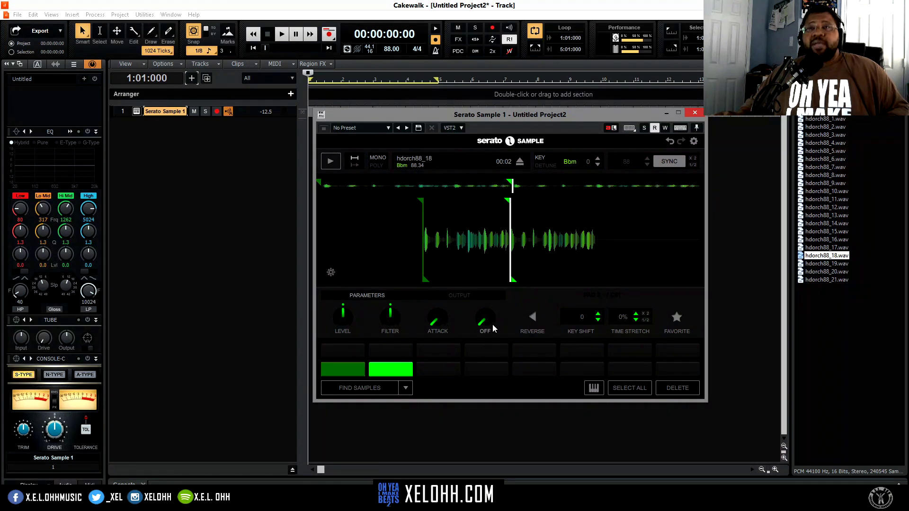
key("1")
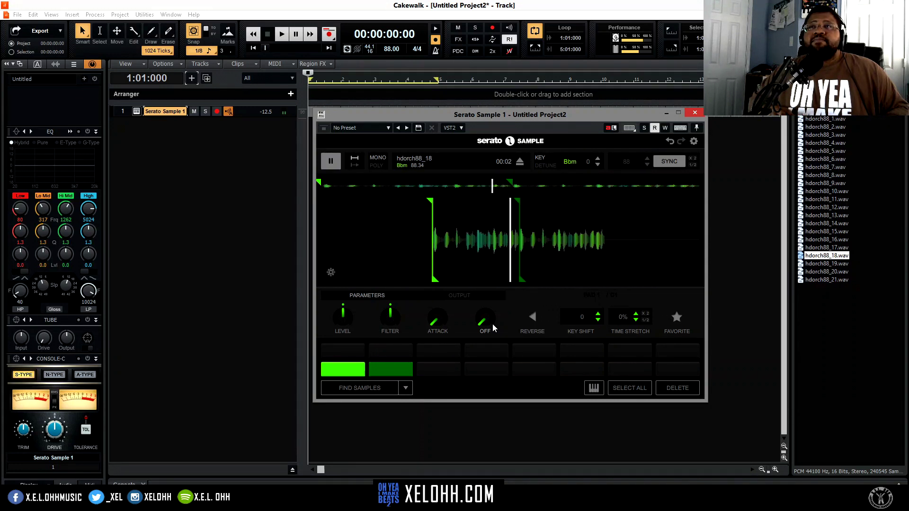
key("2")
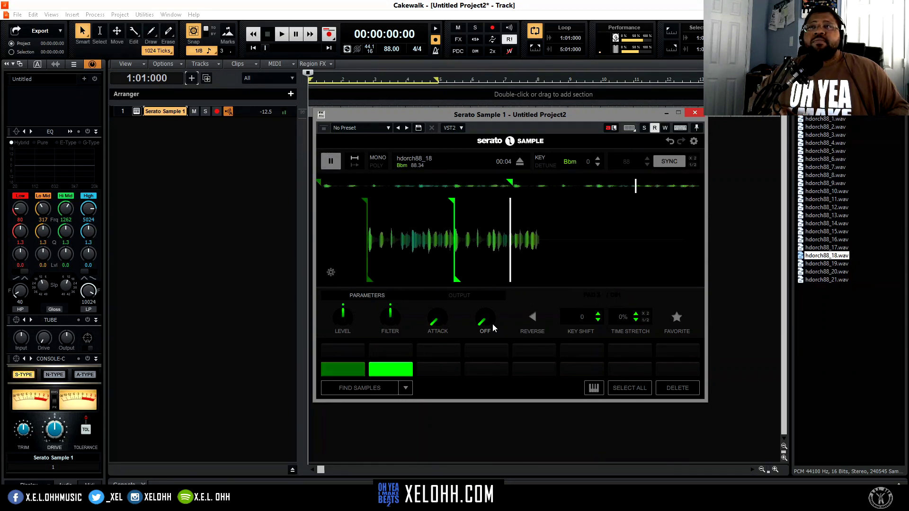
key("1")
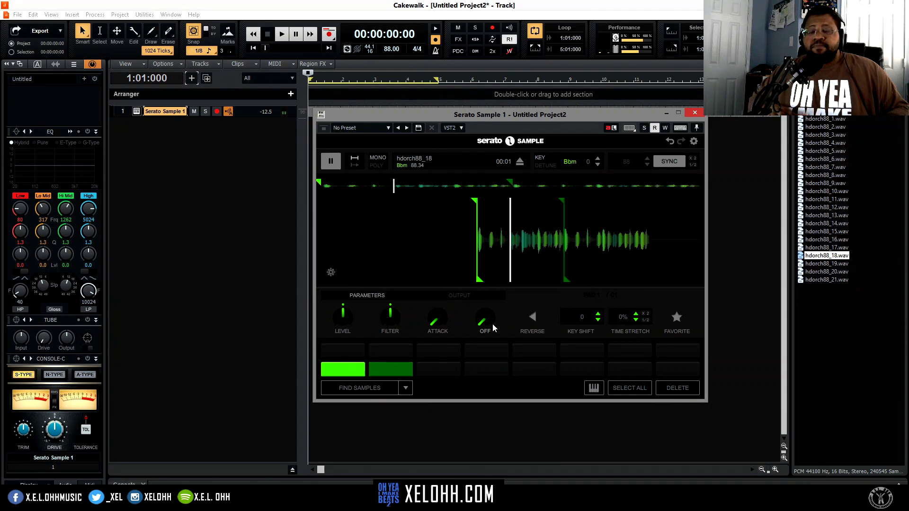
key("1")
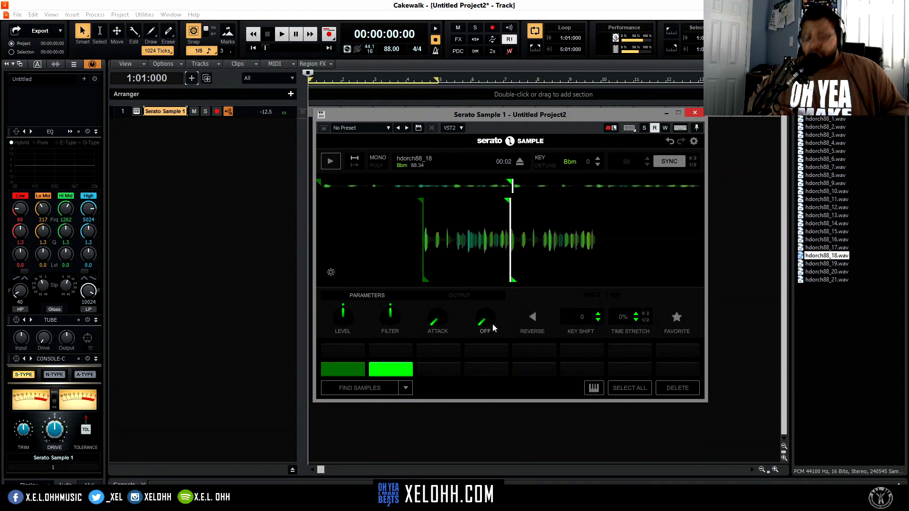
- Add a cue point for the third pad at about 4 seconds, shift its marker slightly later, and audition it
left_click(556, 255)
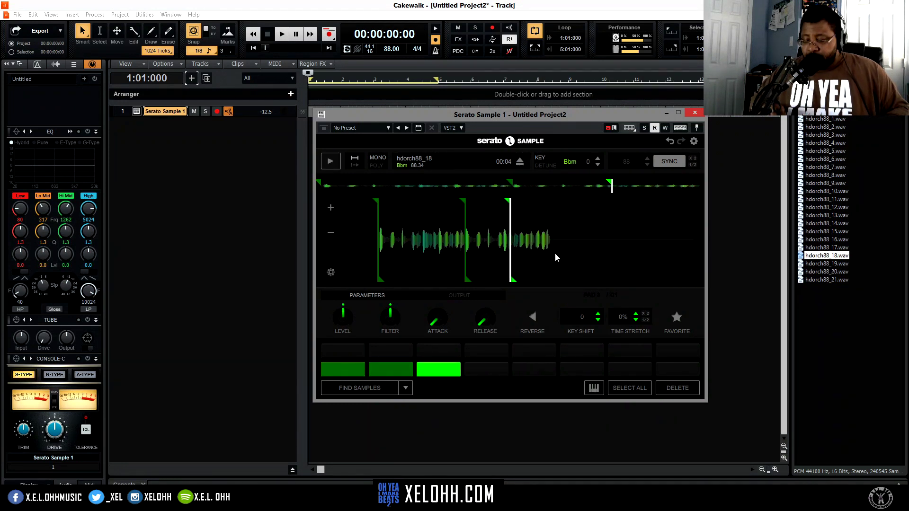
left_click(507, 203)
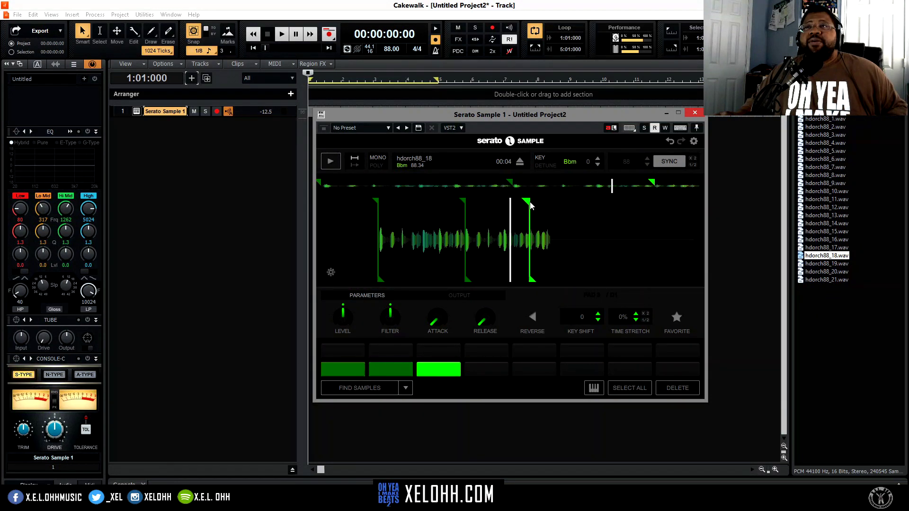
left_click_drag(507, 208, 531, 213)
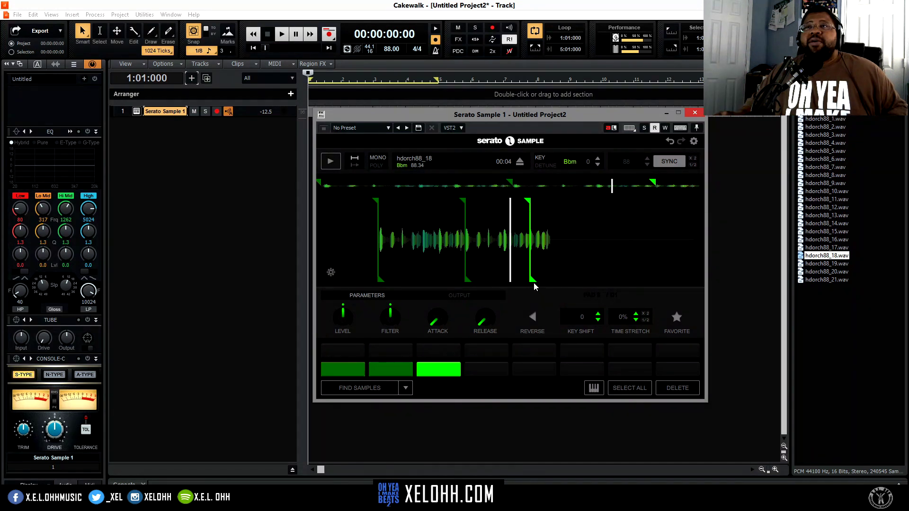
mouse_move(535, 283)
left_mouse_down()
mouse_move(554, 282)
mouse_move(503, 273)
left_mouse_up()
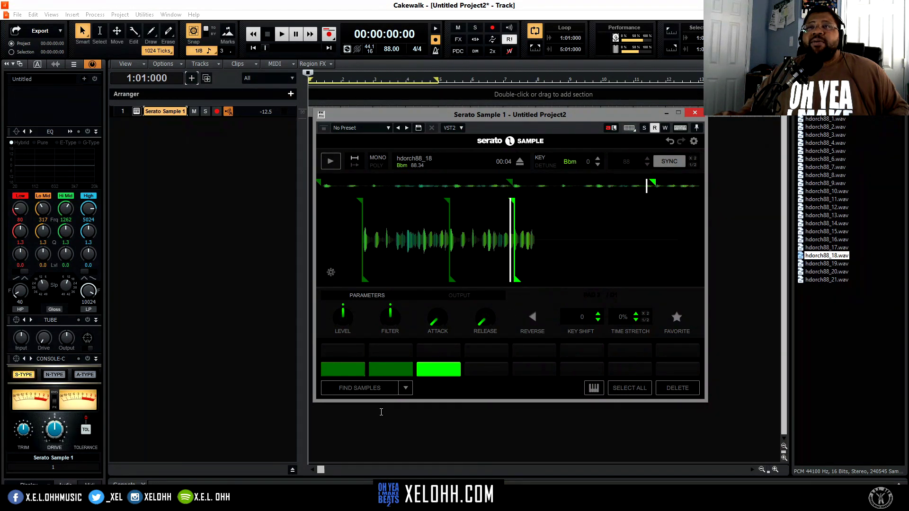
left_click(438, 374)
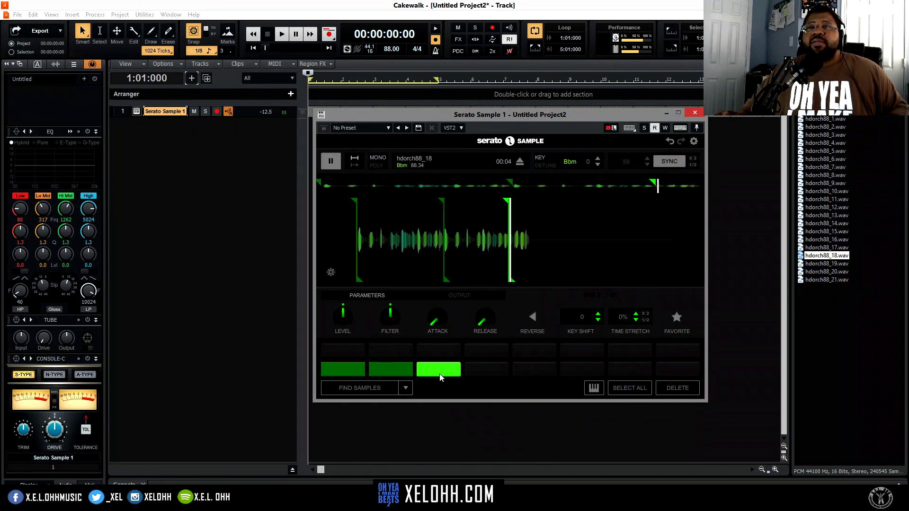
- Try reverse playback on the third pad and audition the result
left_click(534, 318)
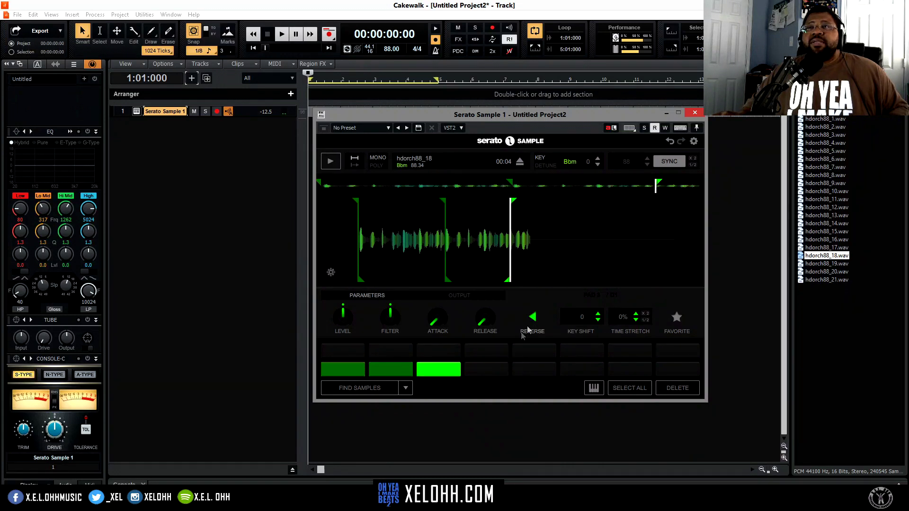
left_click(449, 371)
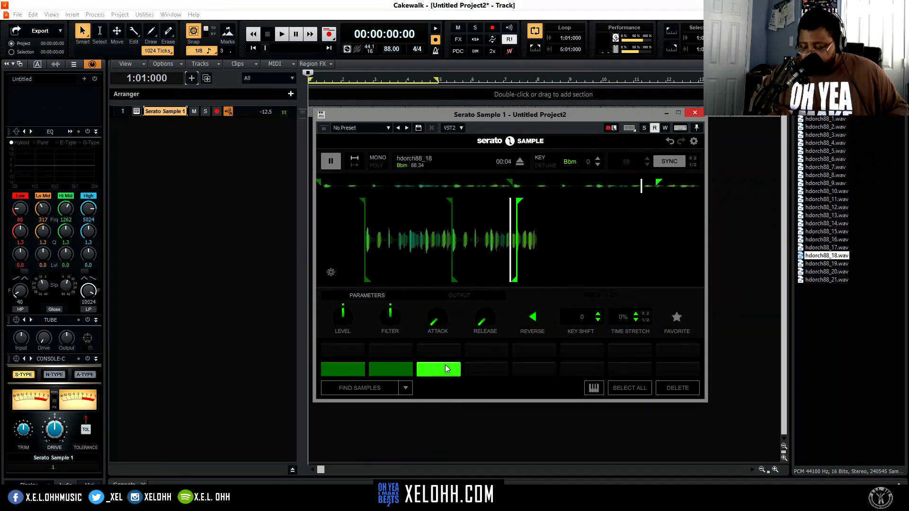
left_click(446, 367)
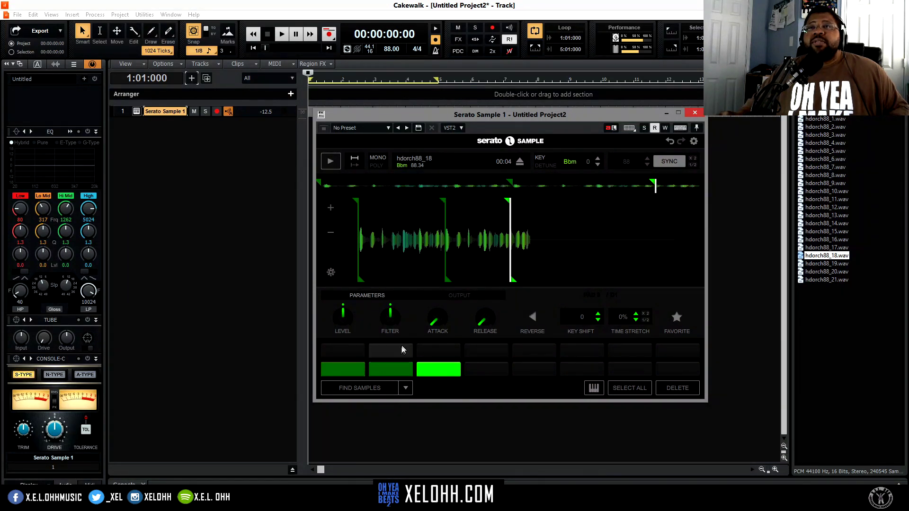
- Turn on reverse playback for the second pad
left_click(400, 367)
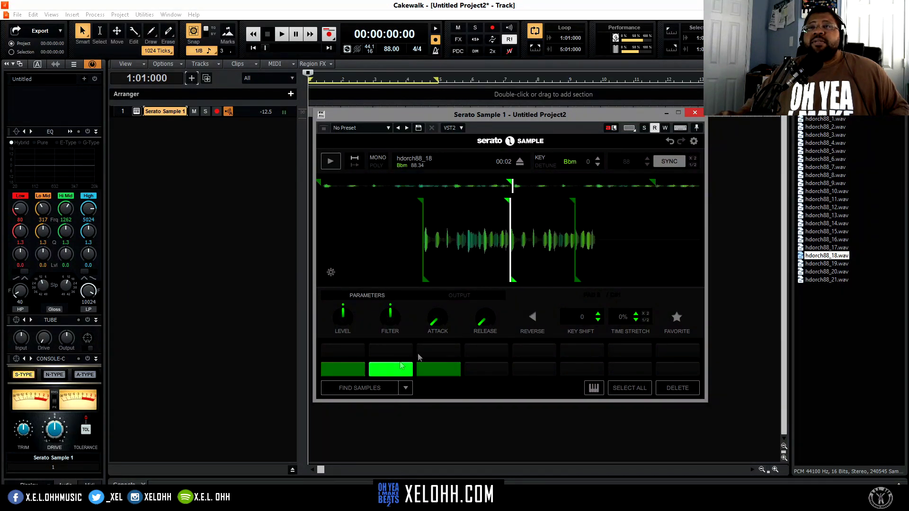
left_click(533, 317)
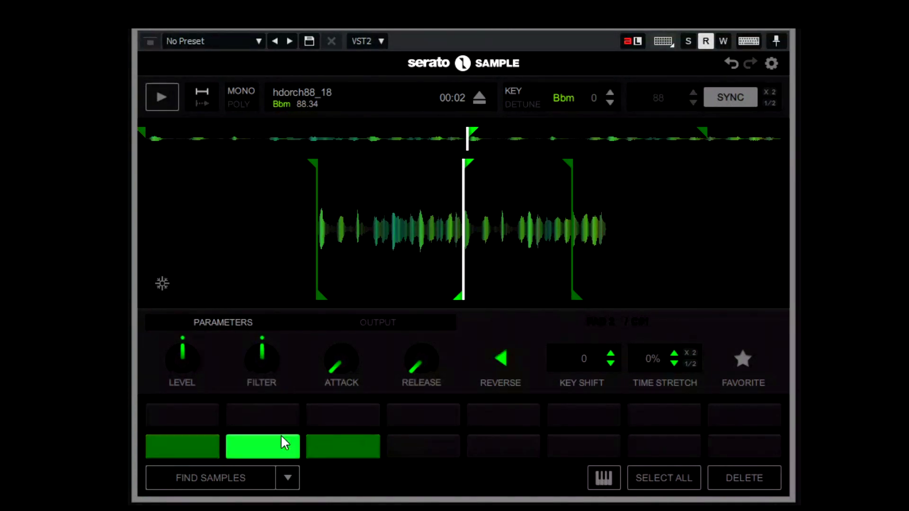
- Raise the attack and release slightly for all three pads and audition the slices
left_click(678, 479)
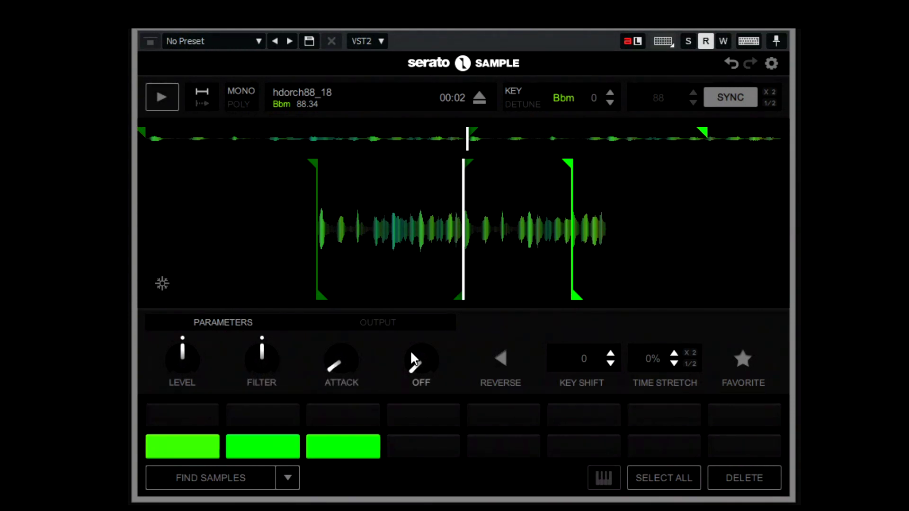
left_click_drag(423, 366, 423, 362)
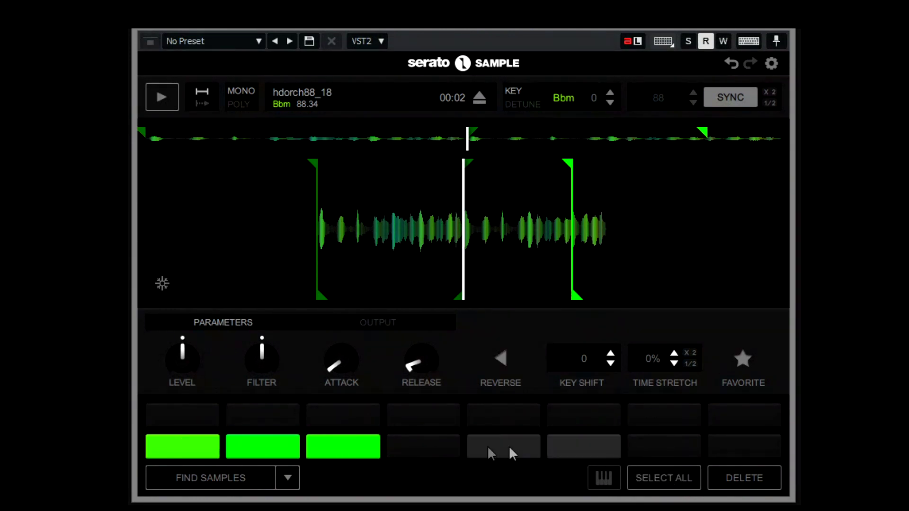
left_click(350, 454)
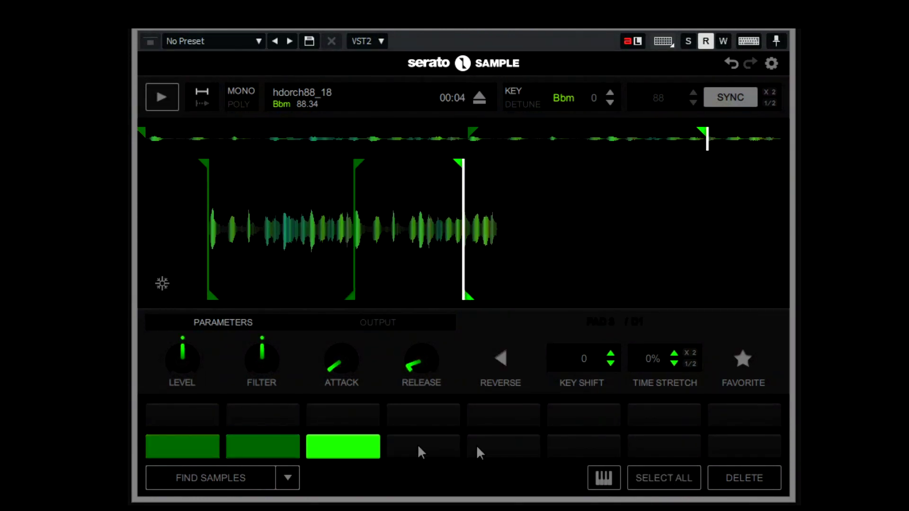
left_click(242, 436)
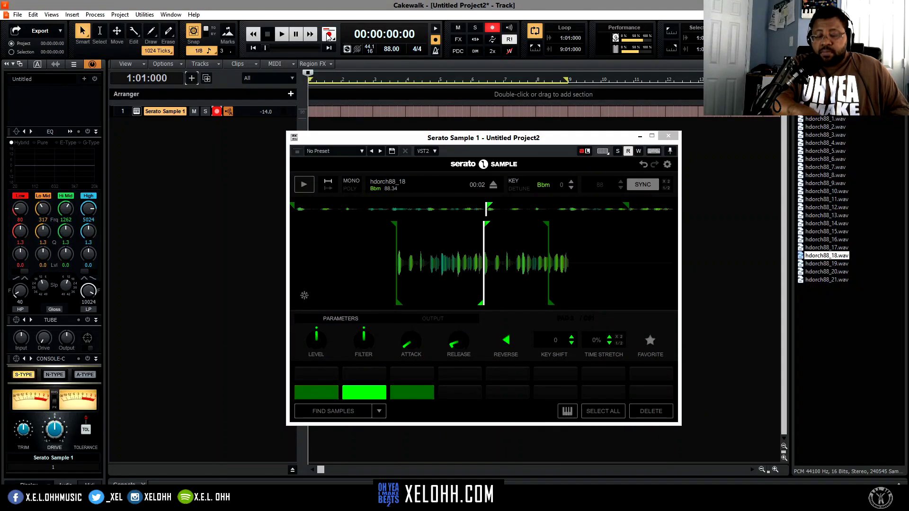
- Record an eight-bar pad performance on the Serato Sample 1 track, then close the sampler and disarm the track
left_click(328, 35)
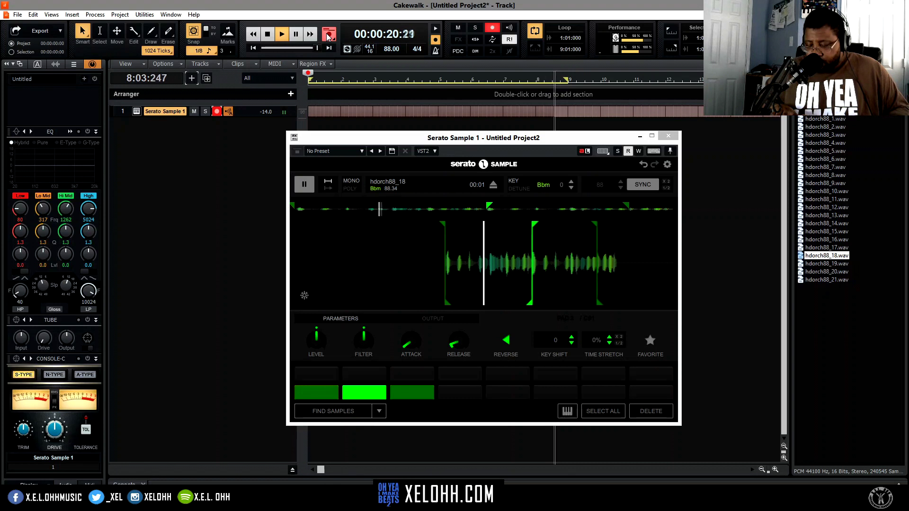
left_click(328, 35)
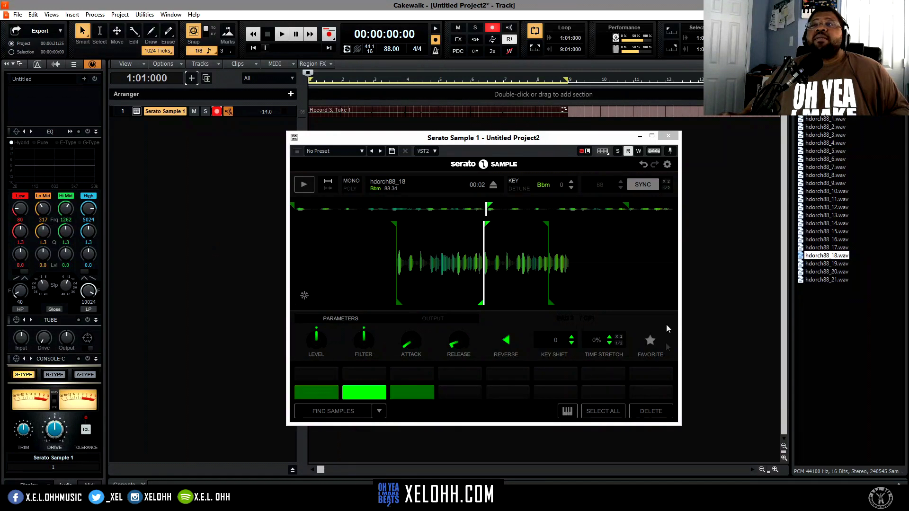
left_click(667, 137)
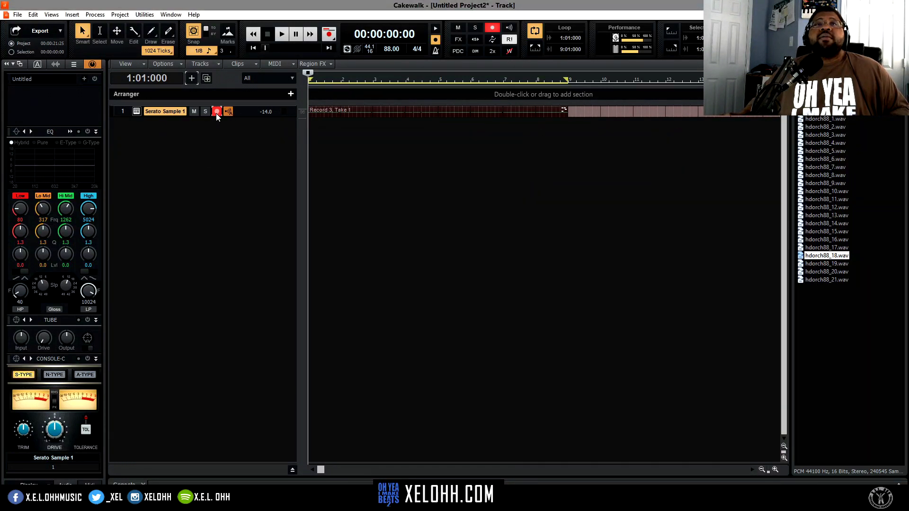
left_click(216, 114)
- Open the recorded clip in the Piano Roll and play it back to check the performance
double_click(360, 110)
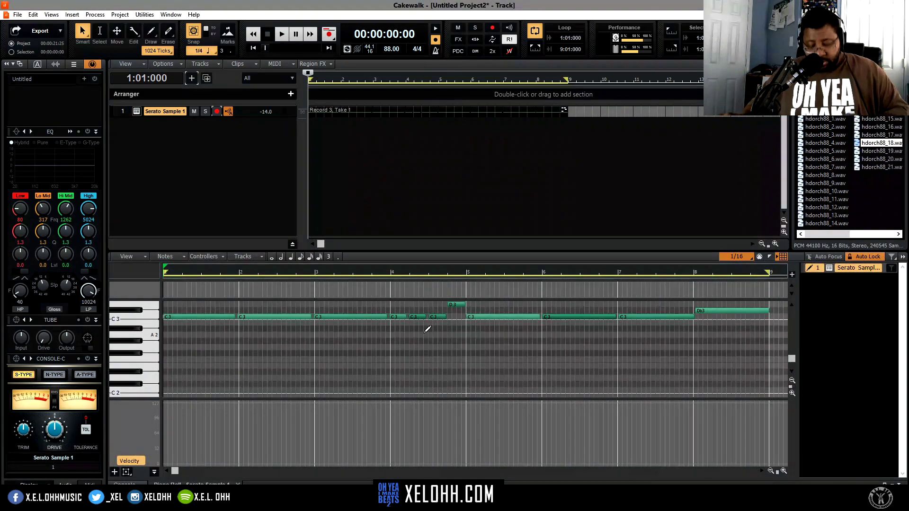
key("space")
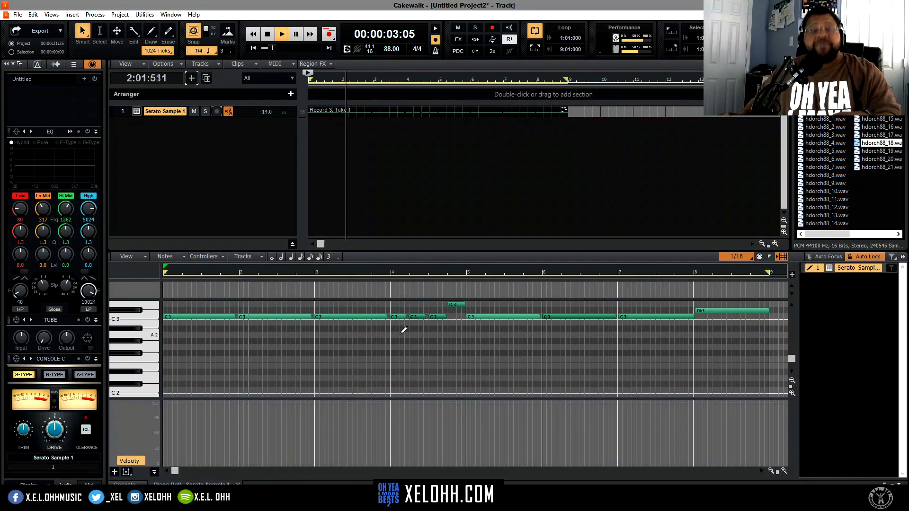
key("space")
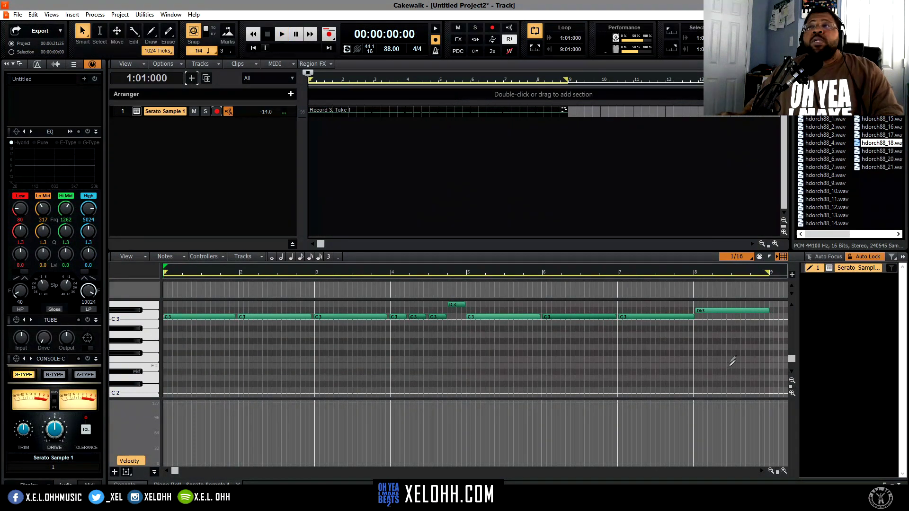
- Enlarge the Piano Roll, select all recorded Serato Sample notes and quantize start times and durations to 1/16 at 100 percent strength
key("ctrl+shift+d")
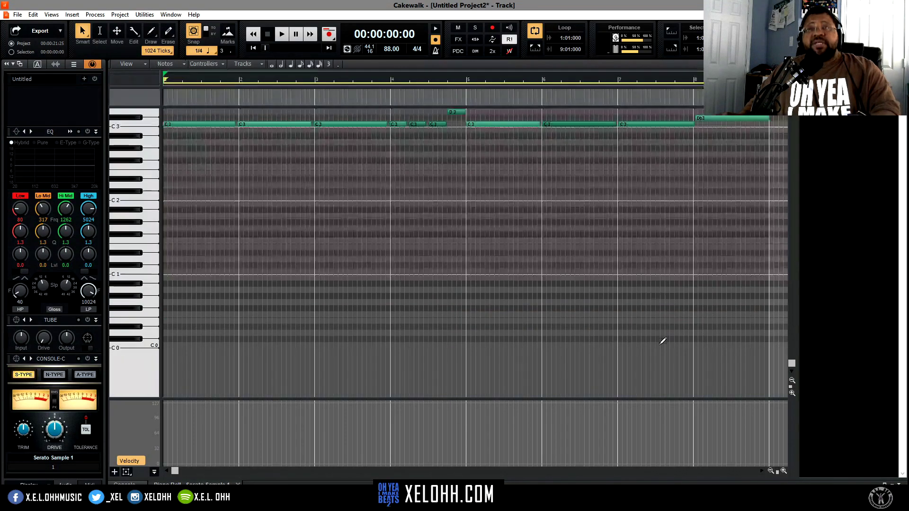
scroll(640, 284, "up", 5)
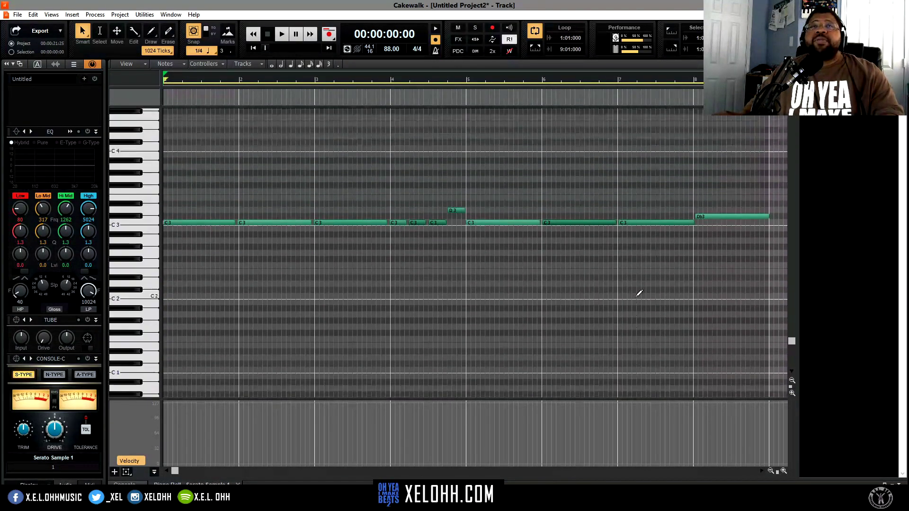
scroll(638, 294, "up", 1)
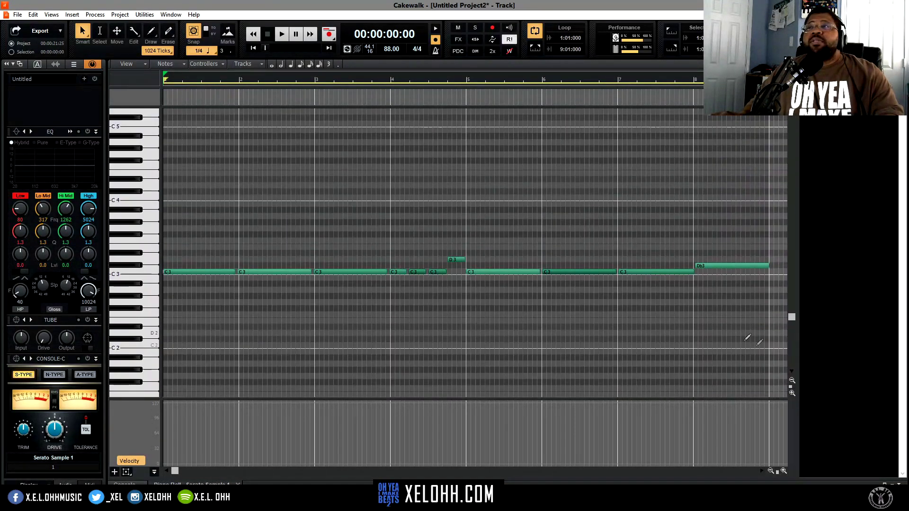
left_click(792, 394)
left_click_drag(771, 298, 173, 214)
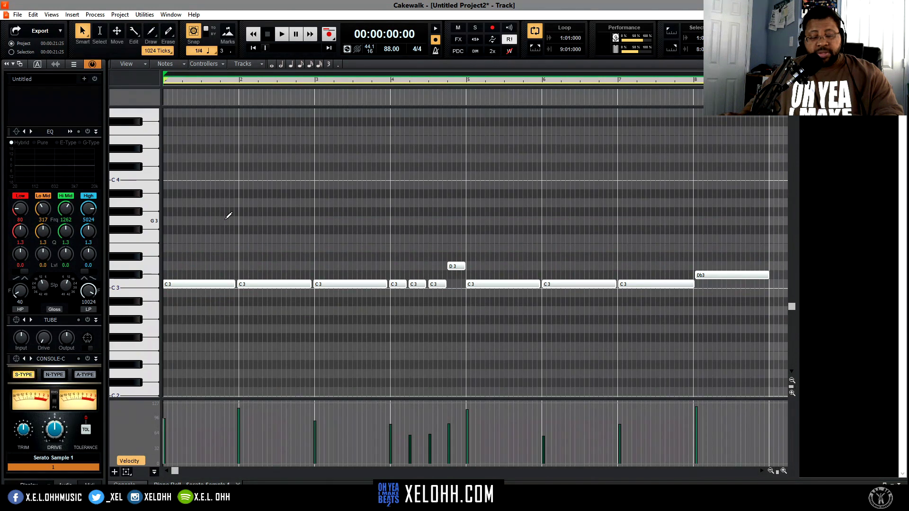
key("q")
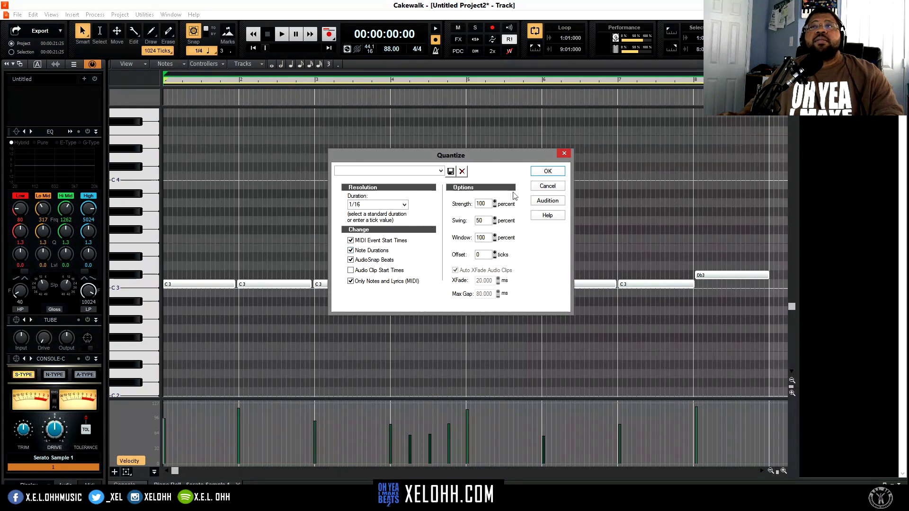
left_click(546, 201)
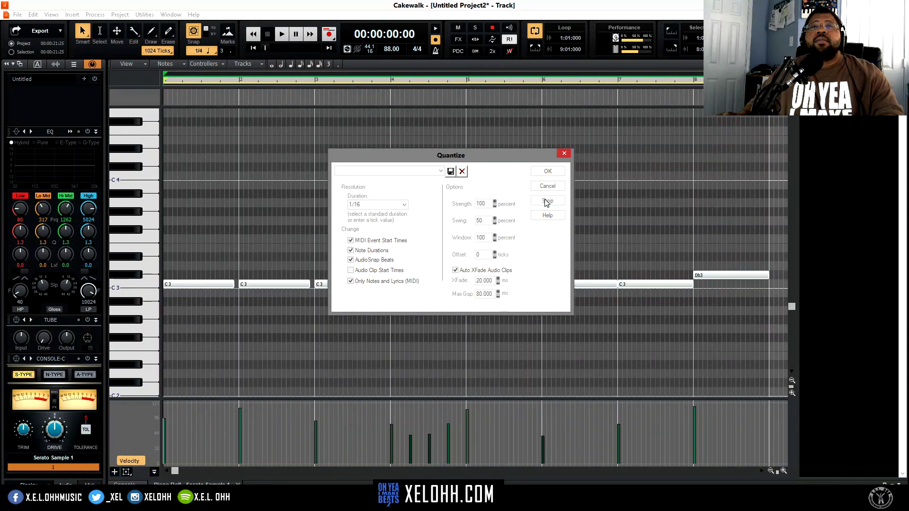
left_click(556, 172)
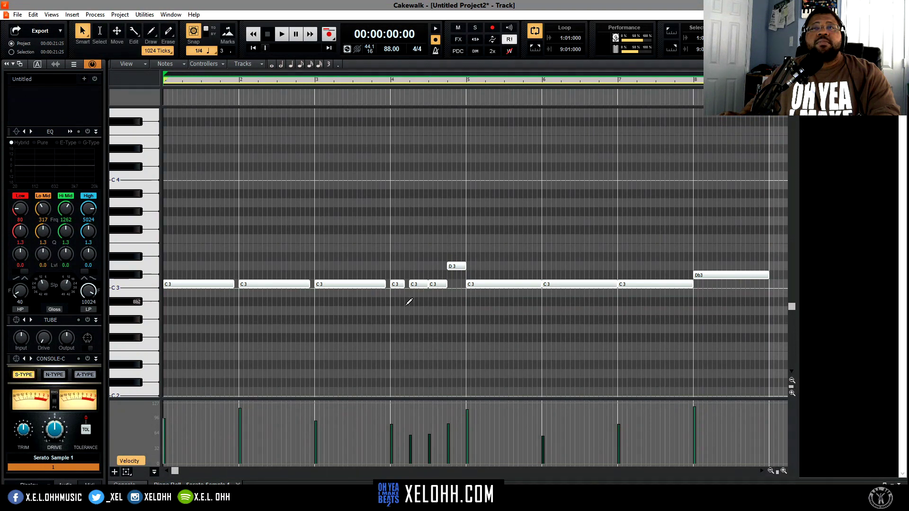
- Lengthen the first four C3 notes to close the gaps between them, and return to the track view
left_click_drag(406, 305, 163, 265)
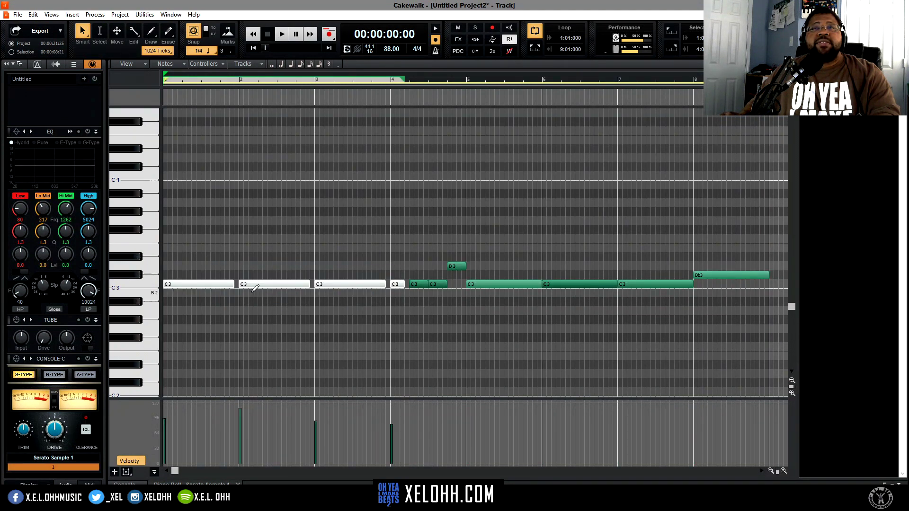
left_click_drag(233, 283, 238, 286)
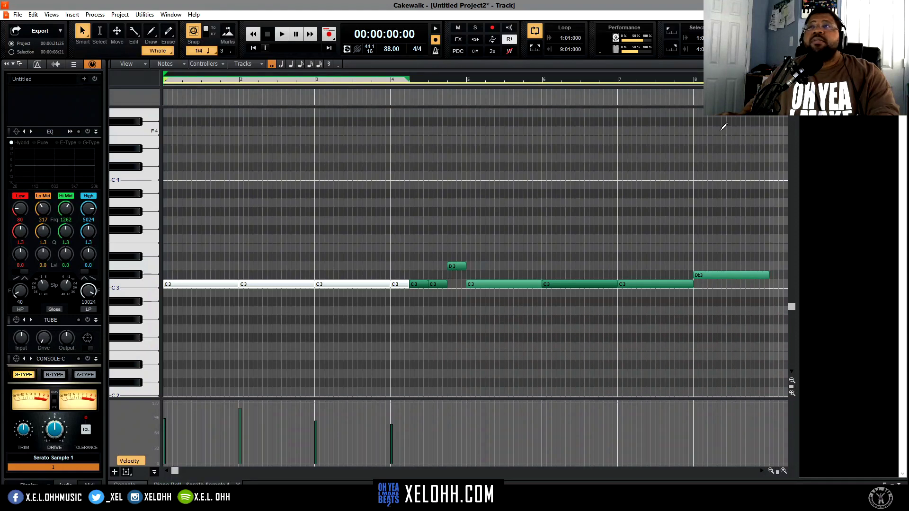
key("d")
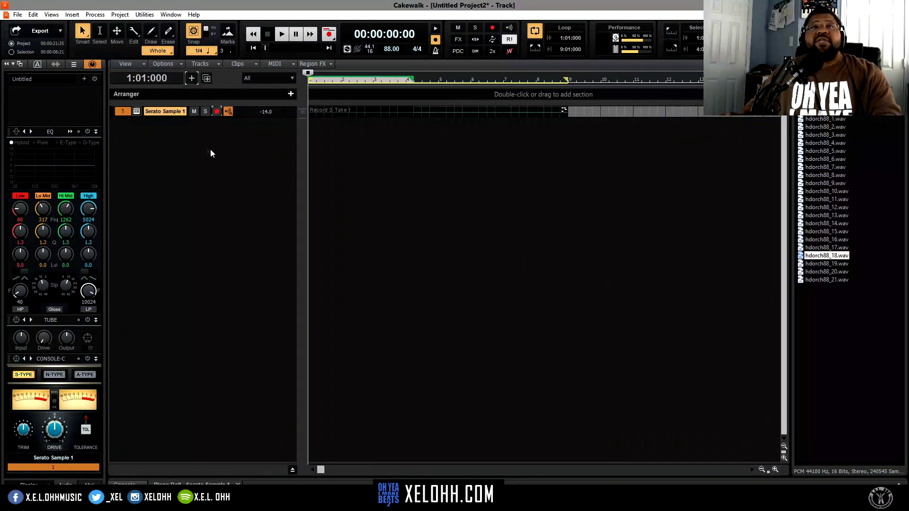
- Insert the XEL Sitala Kit 1 track template, audition its pads in Sitala and close the sampler
right_click(186, 156)
mouse_move(270, 228)
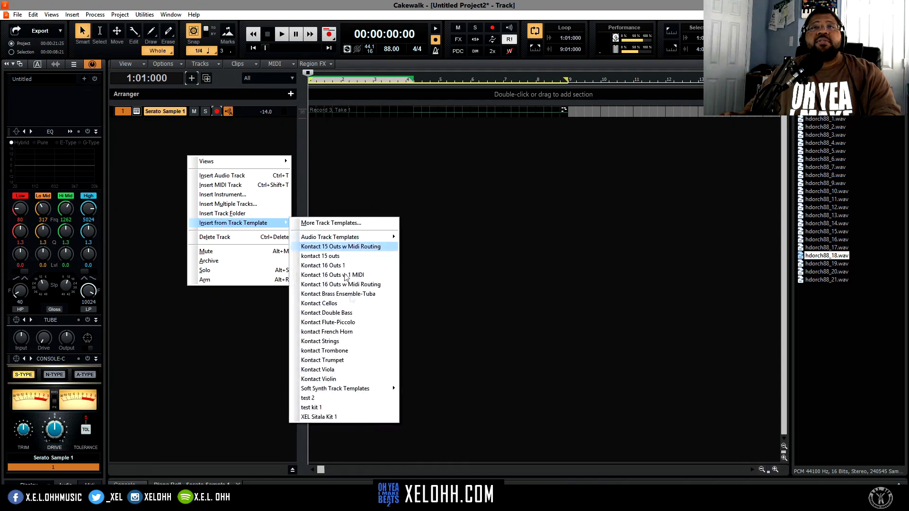
left_click(333, 416)
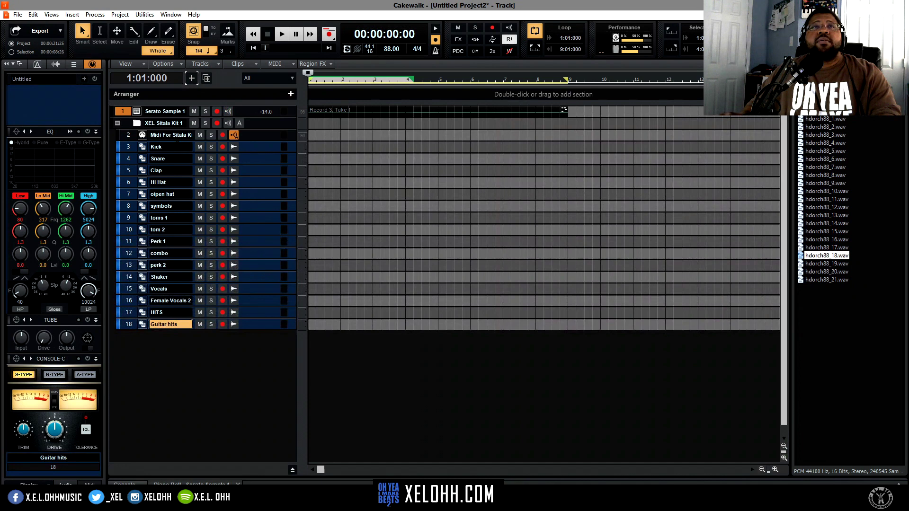
left_click(141, 136)
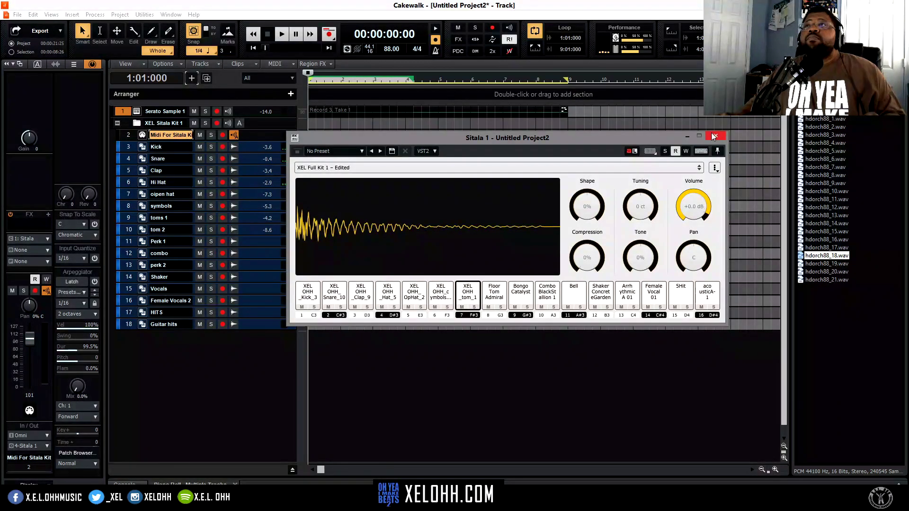
left_click(714, 136)
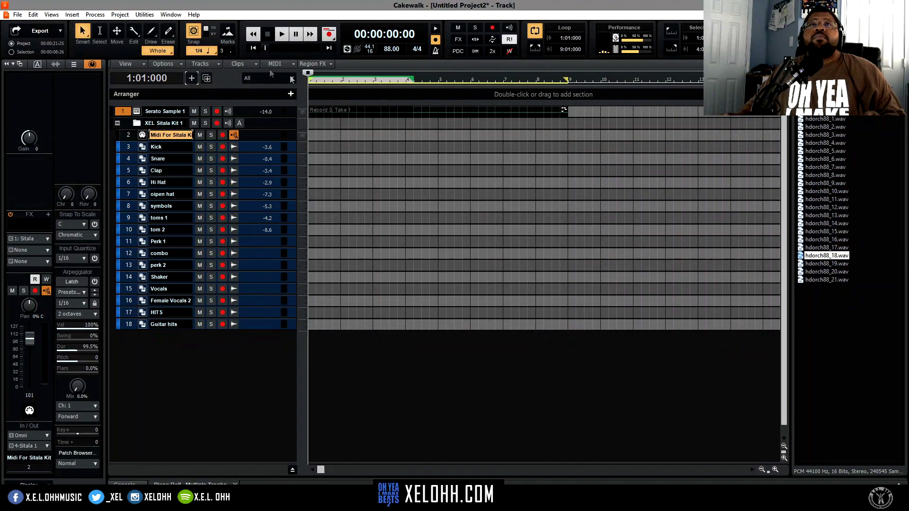
- Arm the Sitala kit's MIDI track, record an eight-bar kick, snare and hi-hat pattern, and disarm the track
left_click(220, 138)
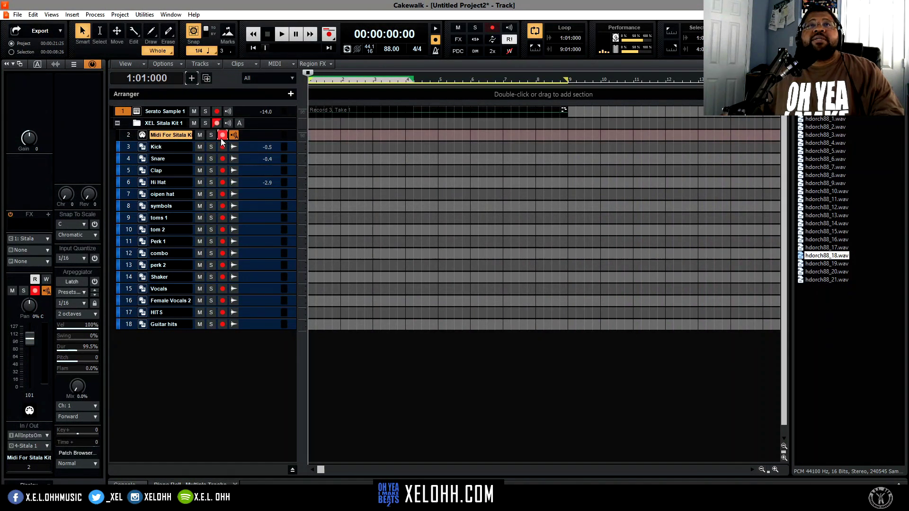
left_click(330, 37)
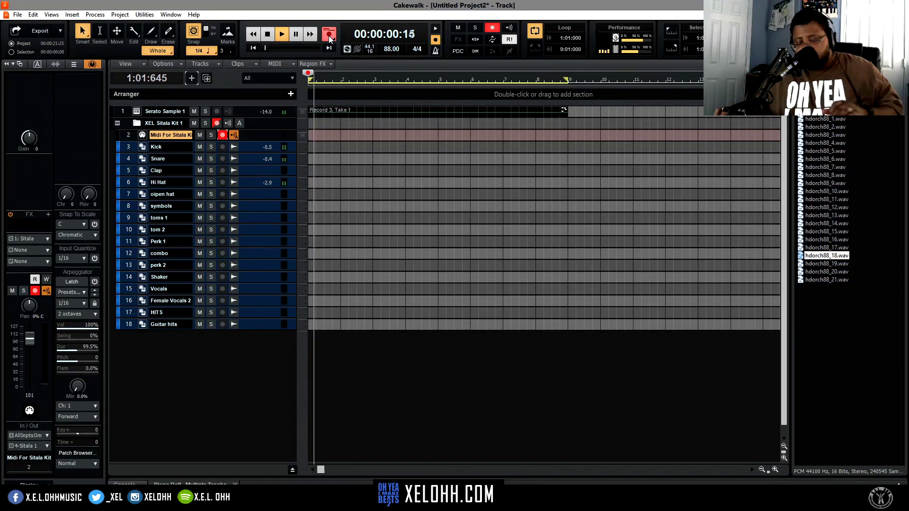
left_click(330, 38)
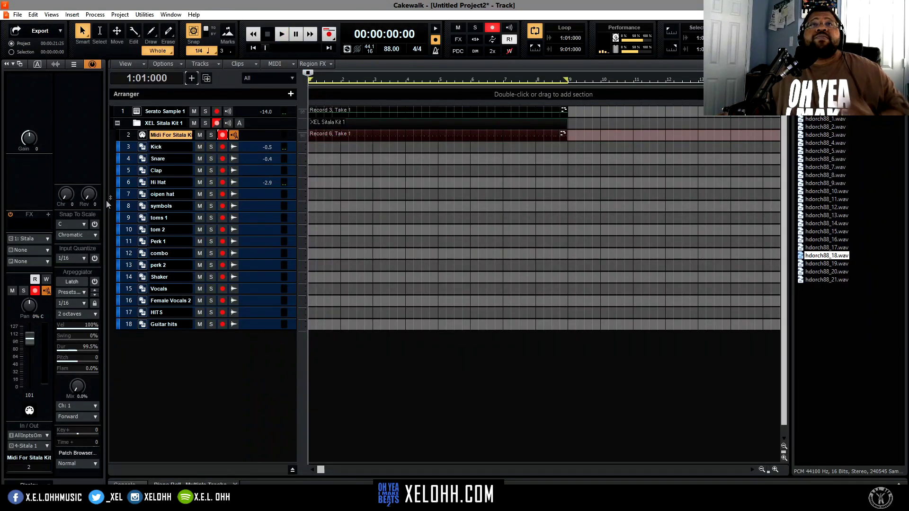
left_click(221, 135)
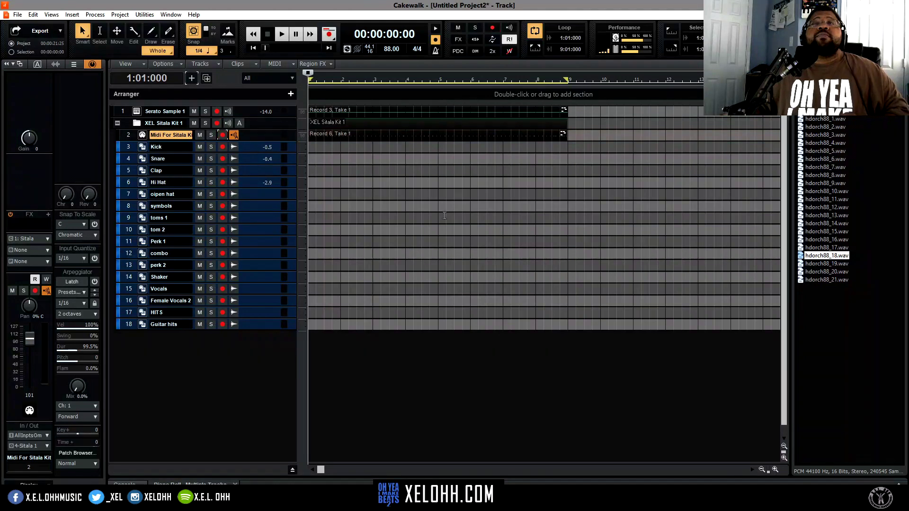
- Open the recorded drum clip in an enlarged Piano Roll, align its notes to the grid and start playback
double_click(380, 131)
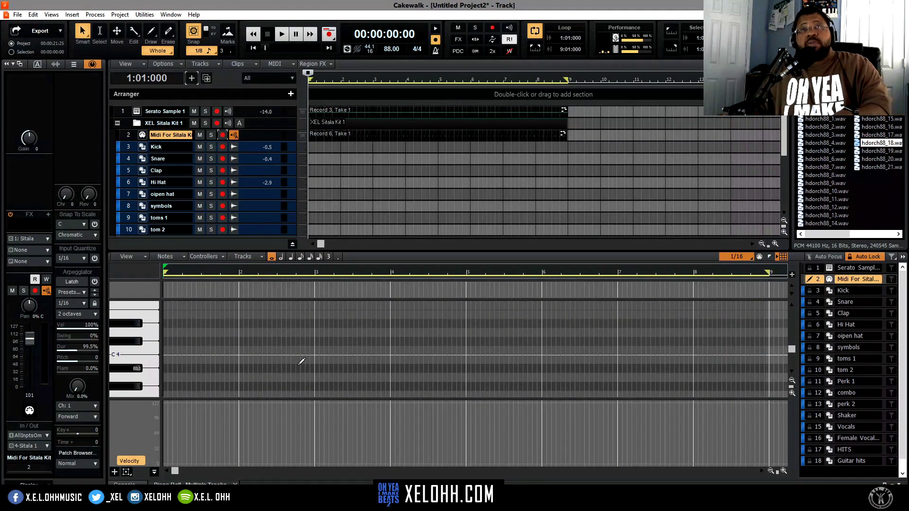
key("shift+d")
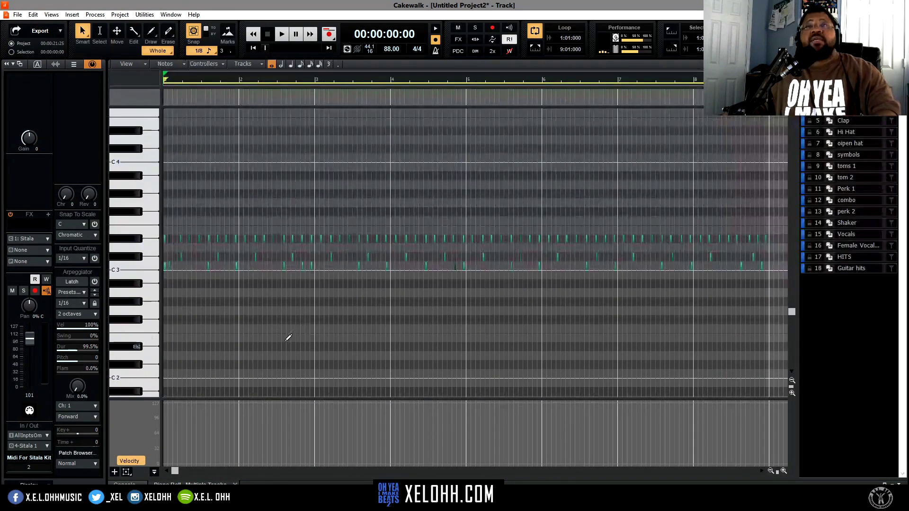
key("space")
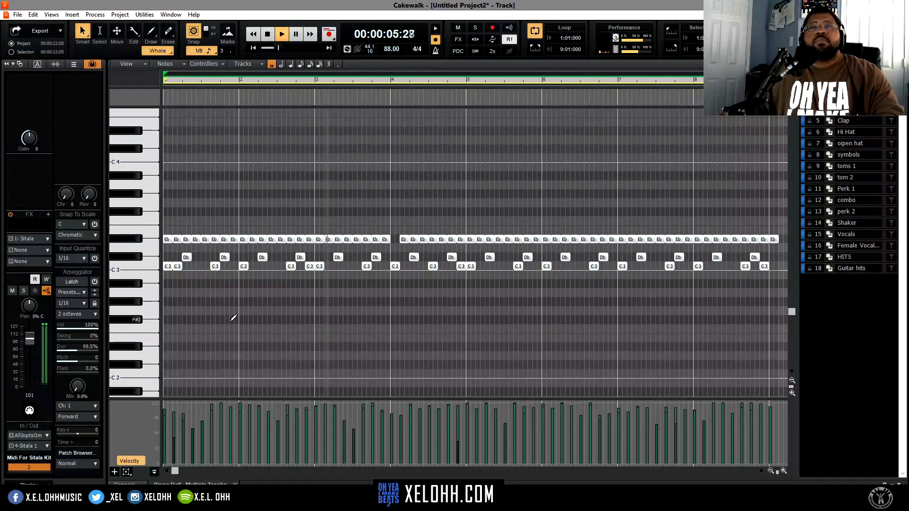
- Add the missing hi-hat note at the start of bar 4 and delete the extra hi-hat past bar 8
left_click(392, 237)
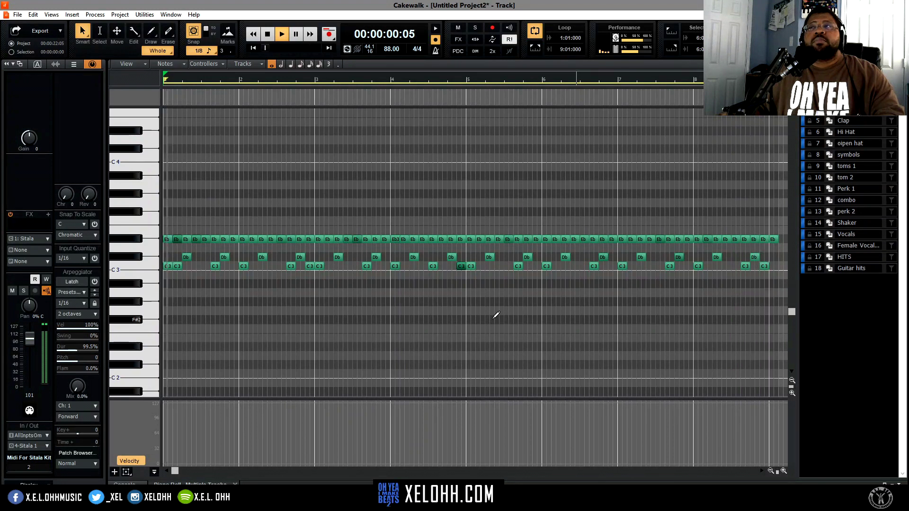
left_click(774, 239)
key("Delete")
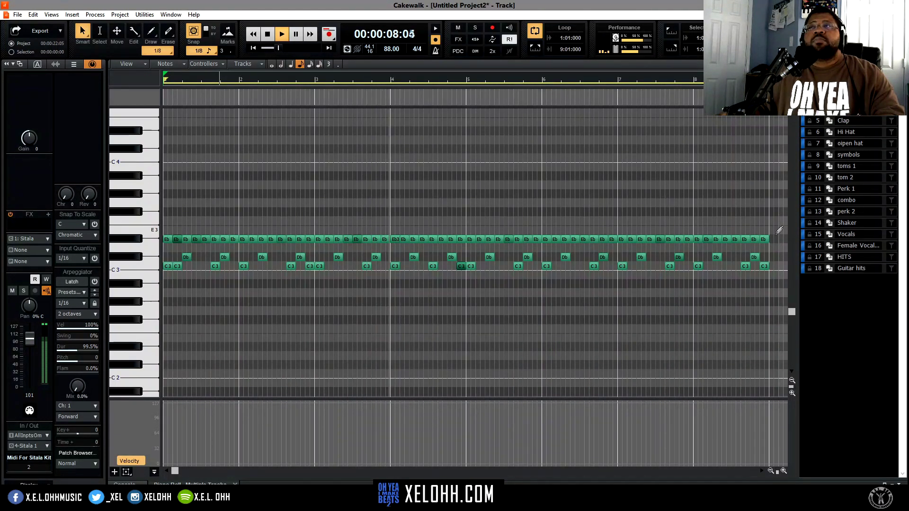
- Nudge all Eb3 hi-hat notes slightly later and all Db3 snare notes slightly earlier
left_click(133, 241)
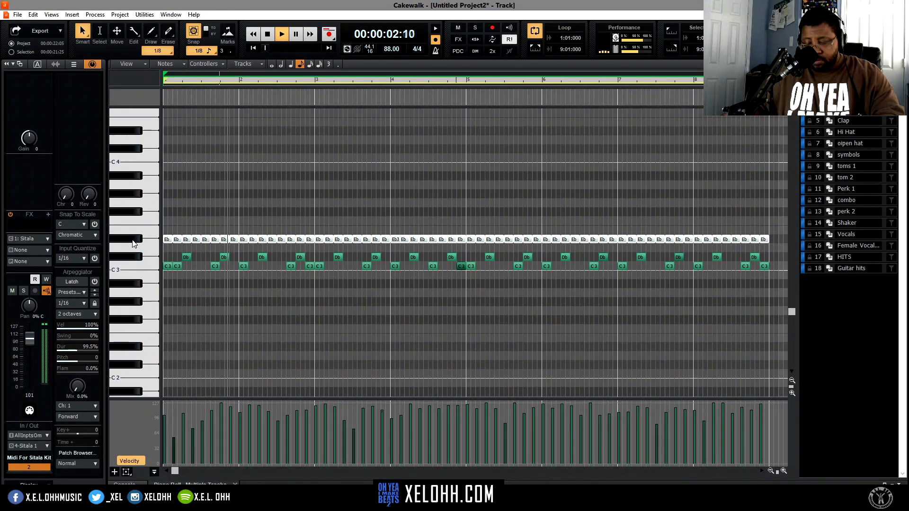
key("space")
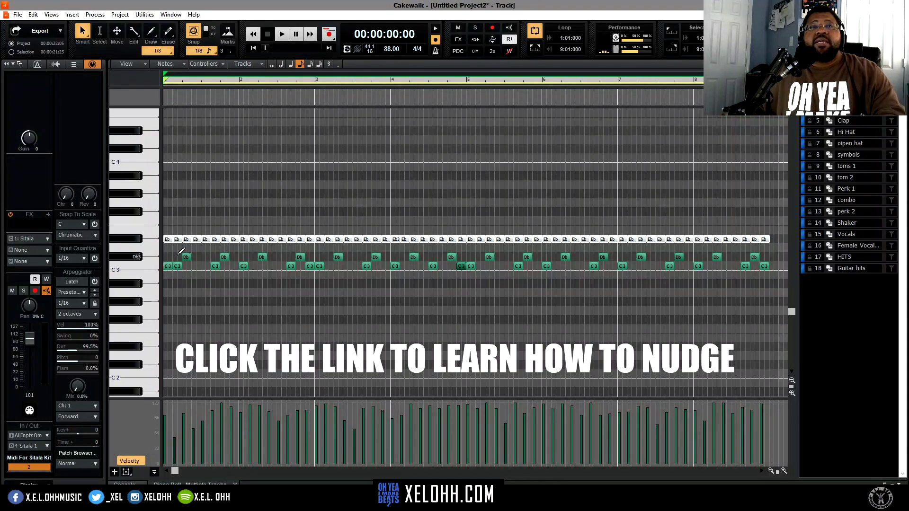
left_click(134, 259)
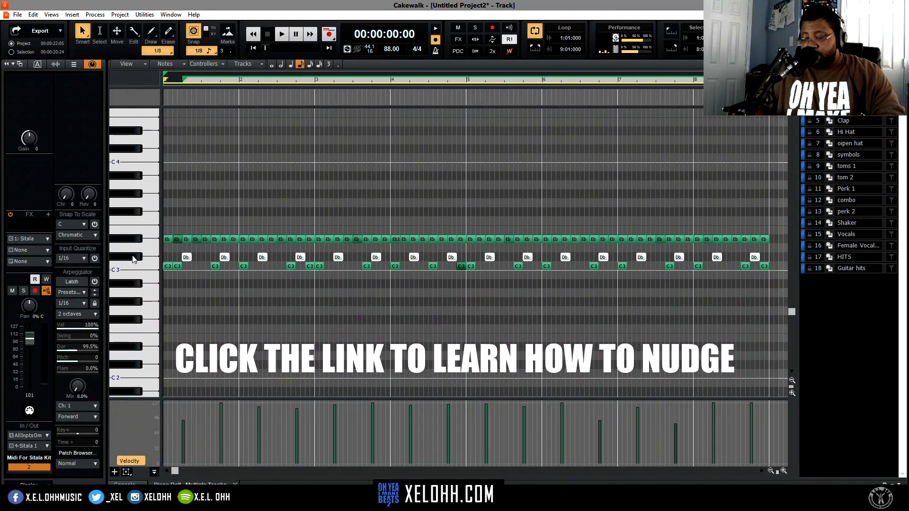
key("KP_4")
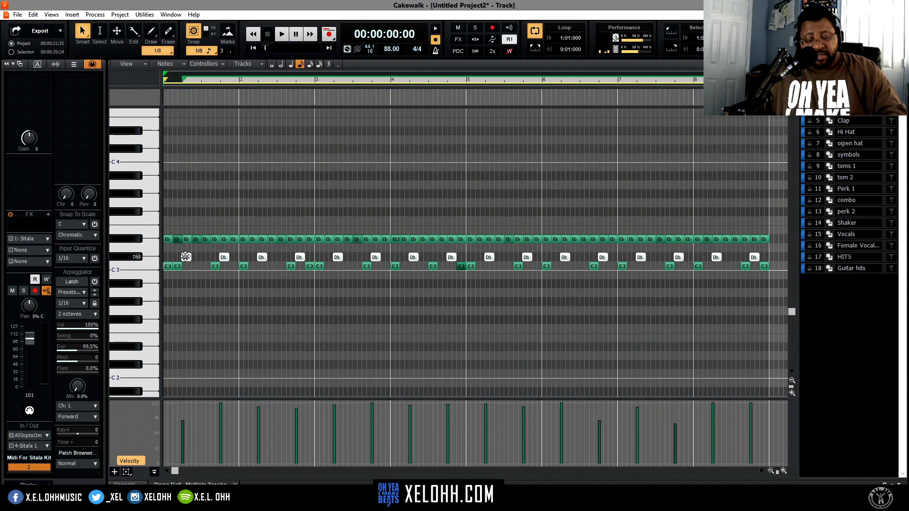
- Layer a clap by copying all Db3 snare notes up to D3 with more even velocities, and audition the pattern
left_click_drag(185, 257, 186, 248)
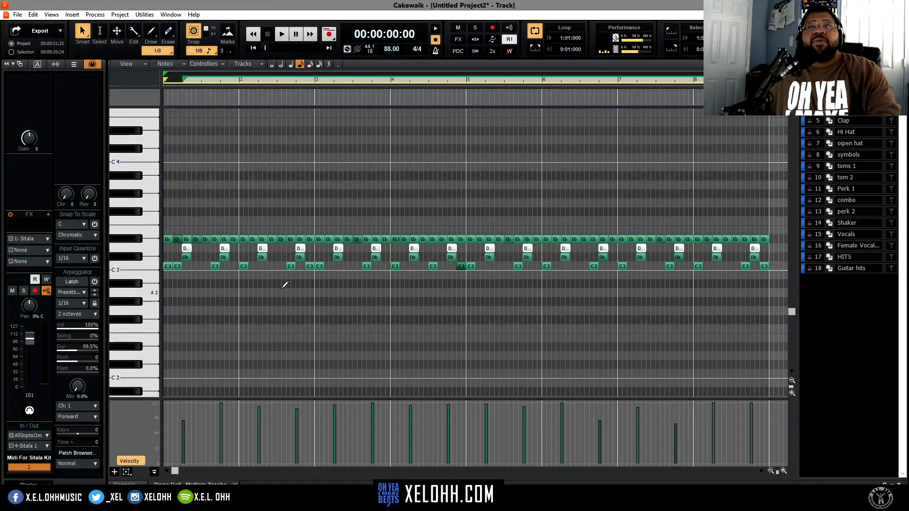
key("space")
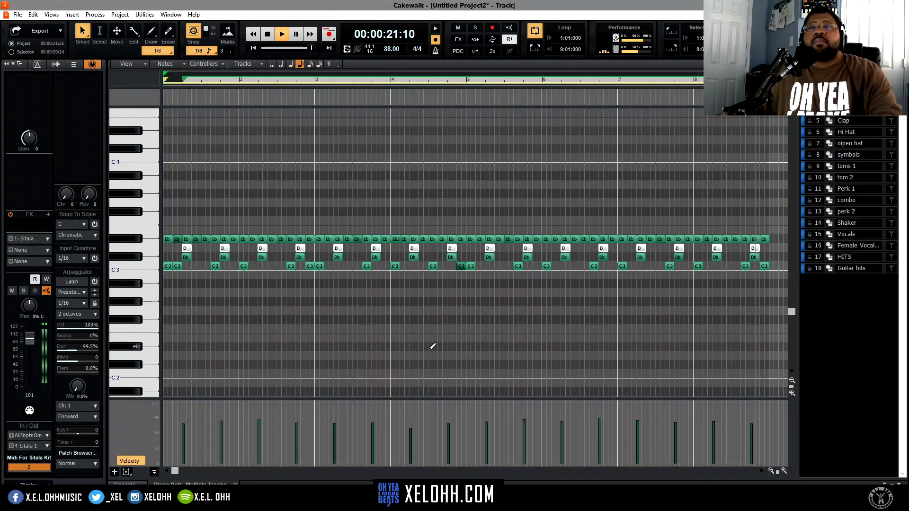
key("space")
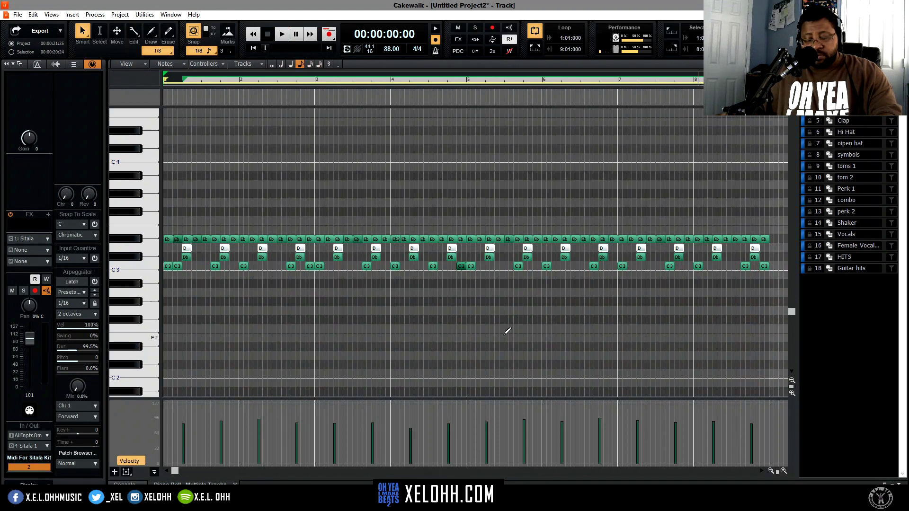
key("d")
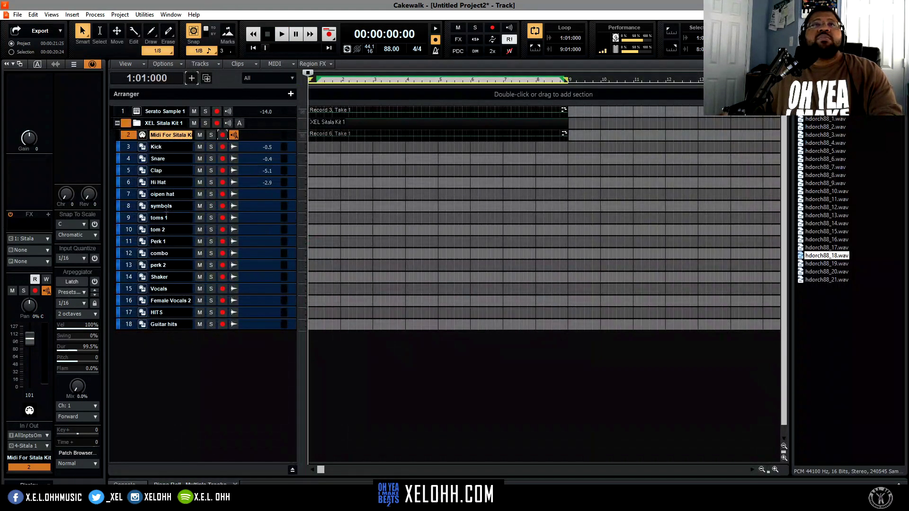
- Delete the nine unused kit tracks from tom 2 through Guitar hits, and disarm the Sitala MIDI track
left_click_drag(128, 229, 126, 327)
right_click(127, 324)
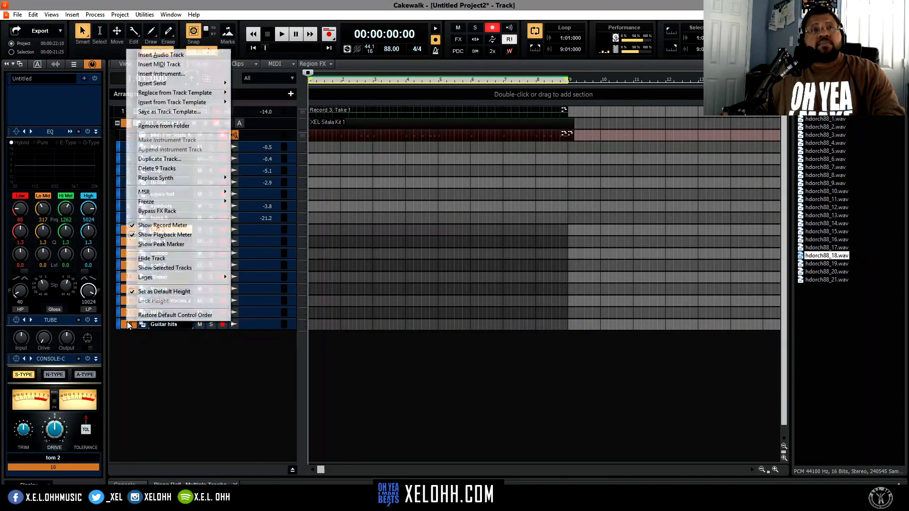
left_click(169, 170)
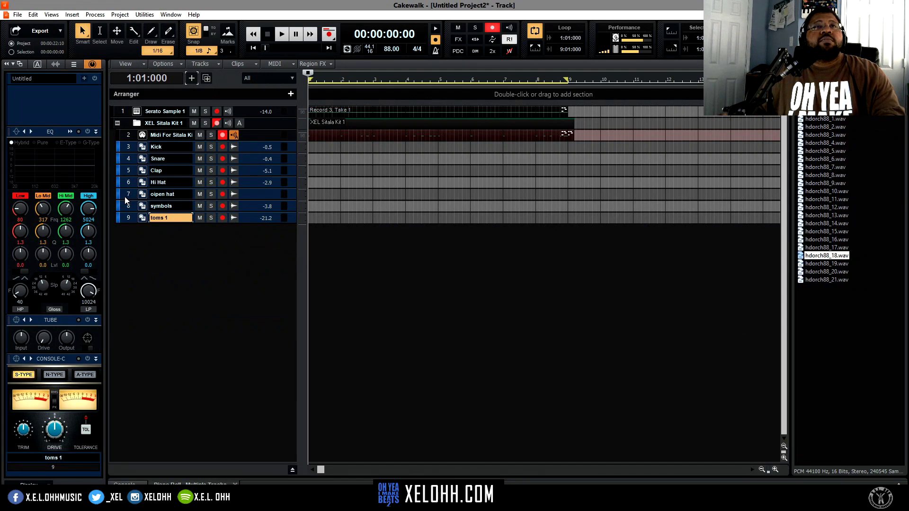
left_click(223, 136)
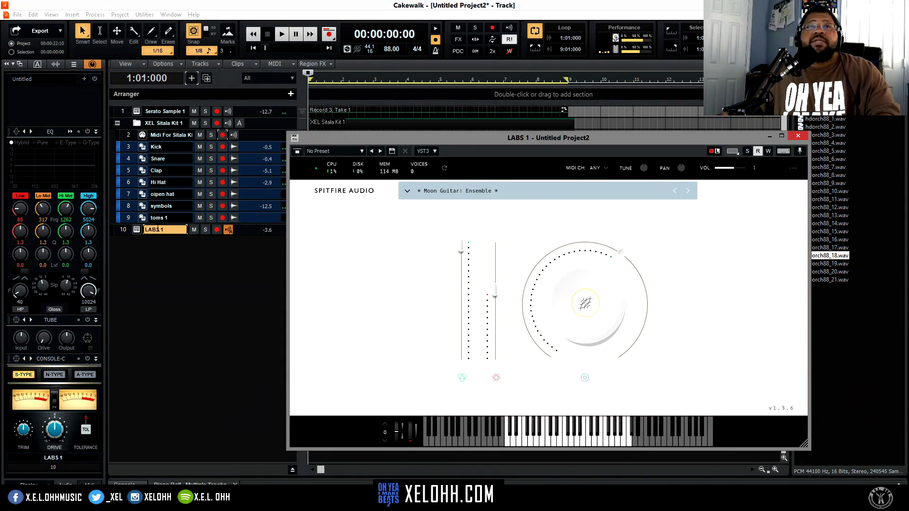
- Turn on the LABS 1 track's arpeggiator and load the AccGt 10 preset from the acoustic picking guitar rhythms
left_click(89, 64)
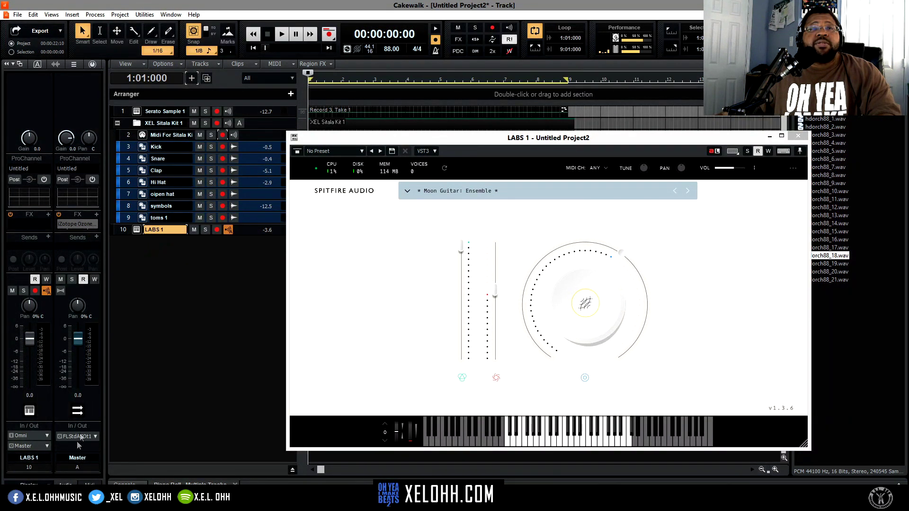
left_click(90, 485)
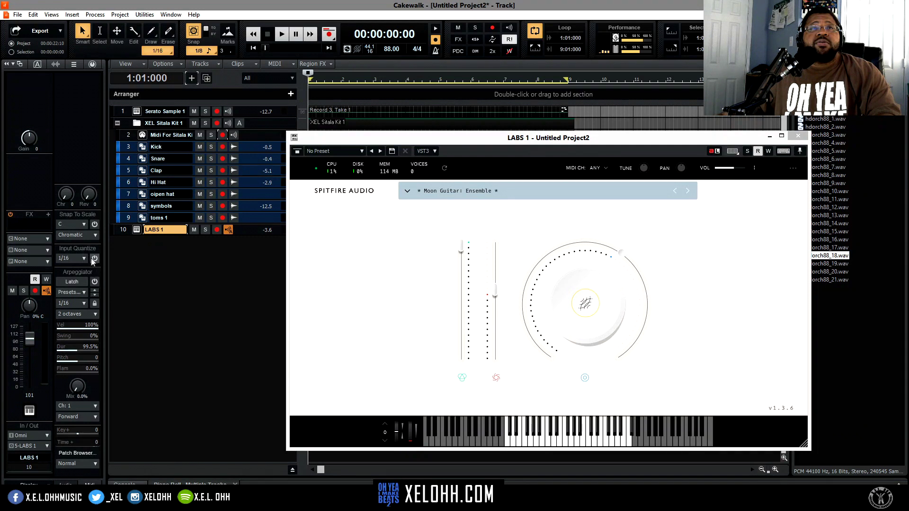
left_click(94, 283)
left_click(82, 292)
mouse_move(146, 334)
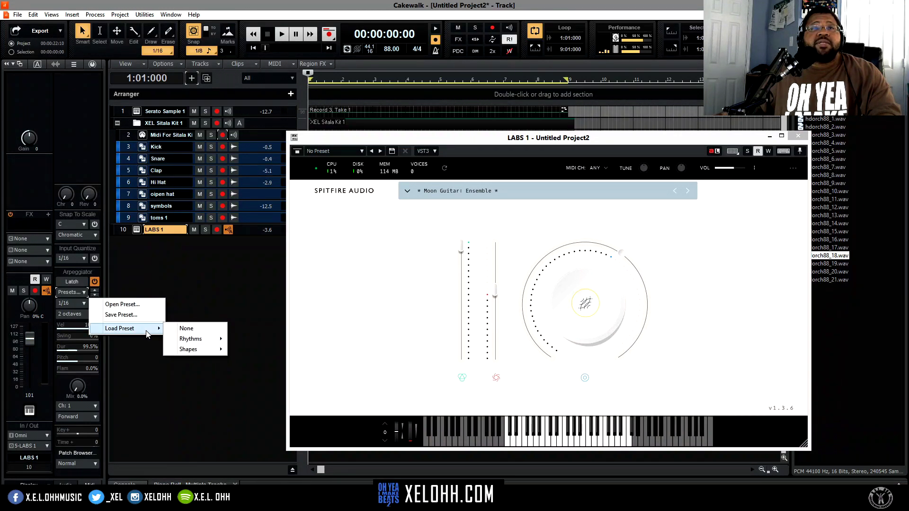
mouse_move(211, 354)
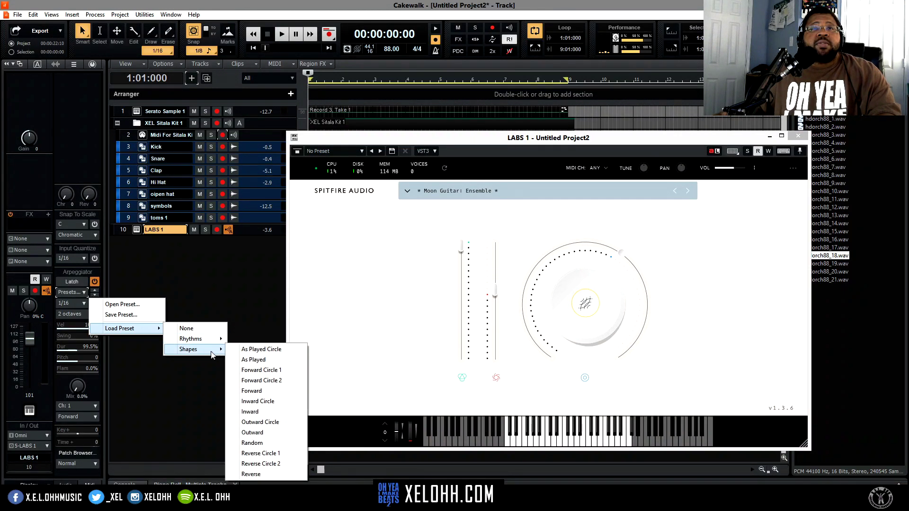
mouse_move(200, 338)
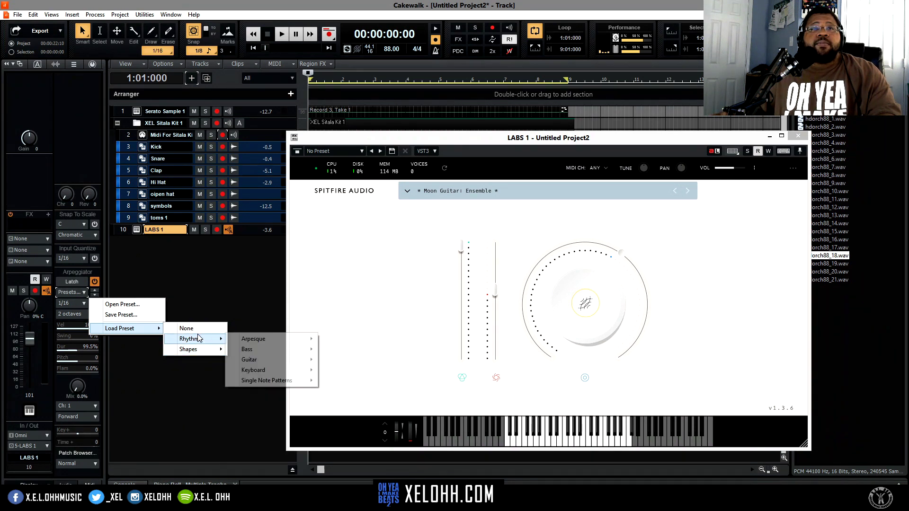
mouse_move(290, 362)
mouse_move(360, 363)
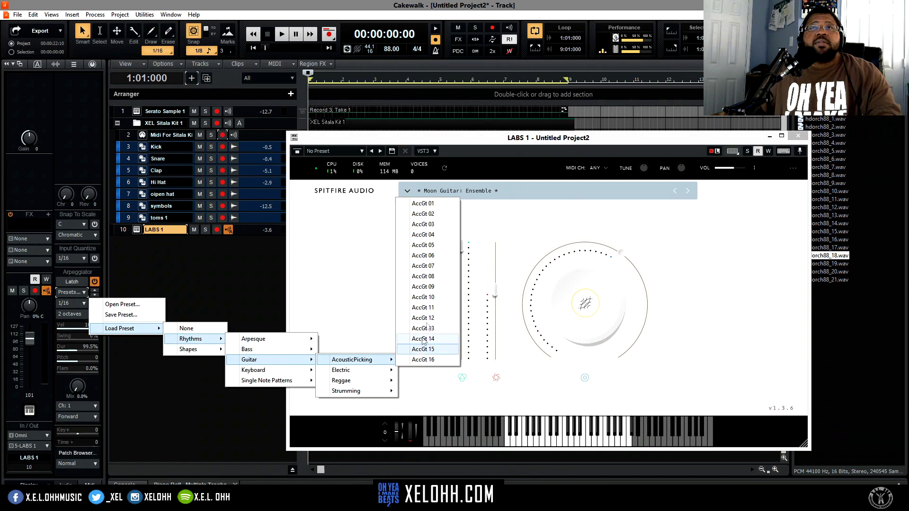
left_click(423, 297)
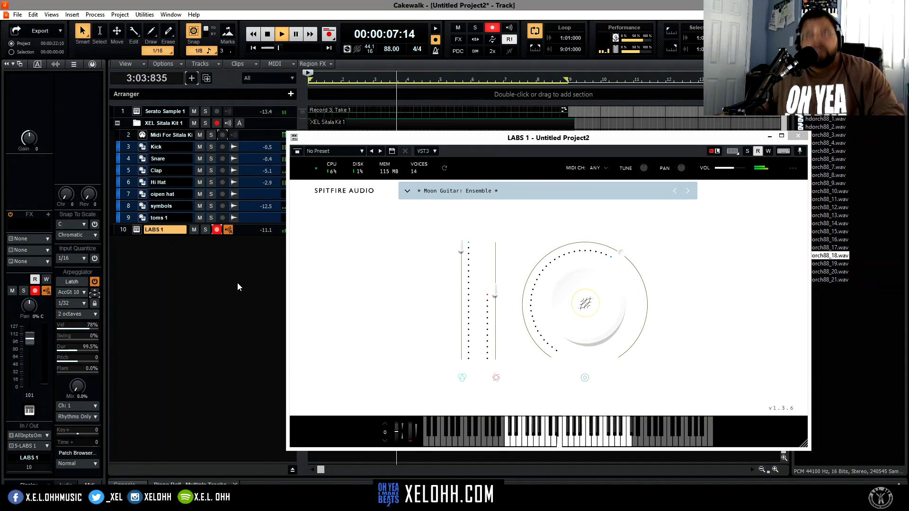
- Switch the LABS instrument to the Moon Guitar 01 preset and raise its second slider to about half while auditioning the beat
left_click_drag(494, 292, 494, 281)
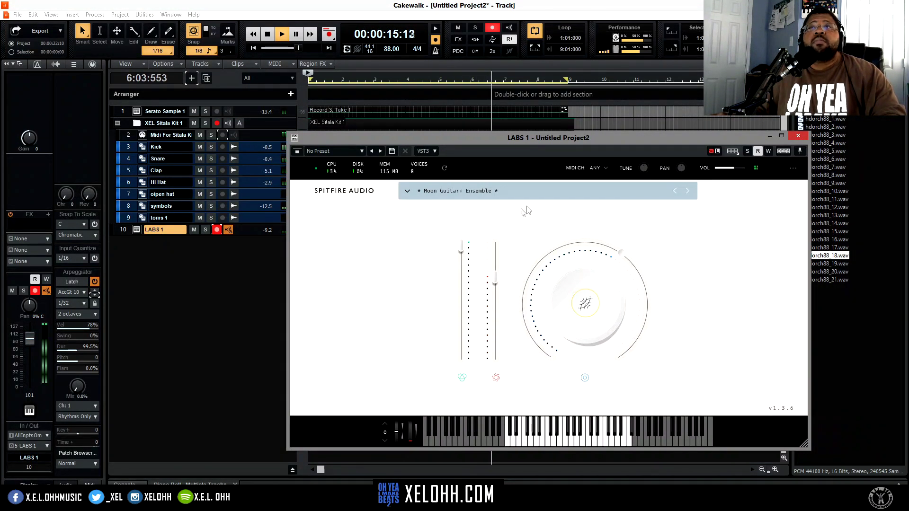
left_click(687, 192)
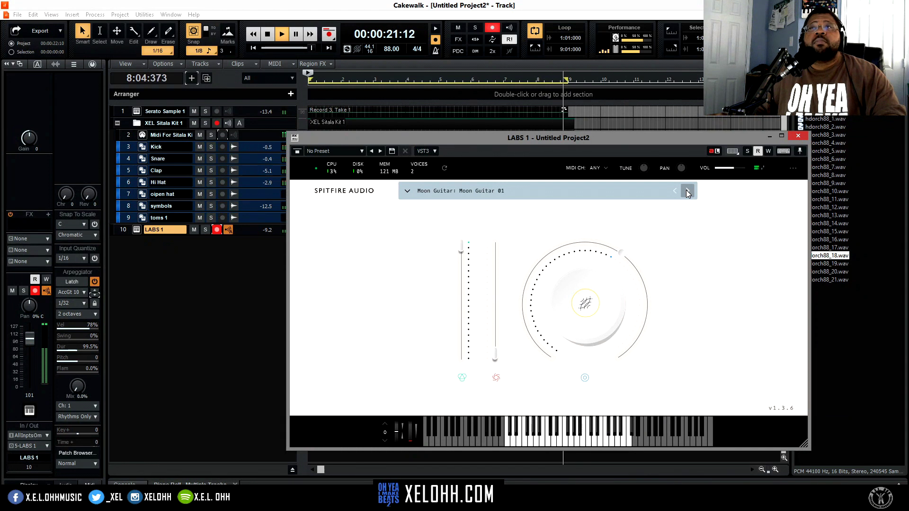
left_click_drag(490, 353, 502, 317)
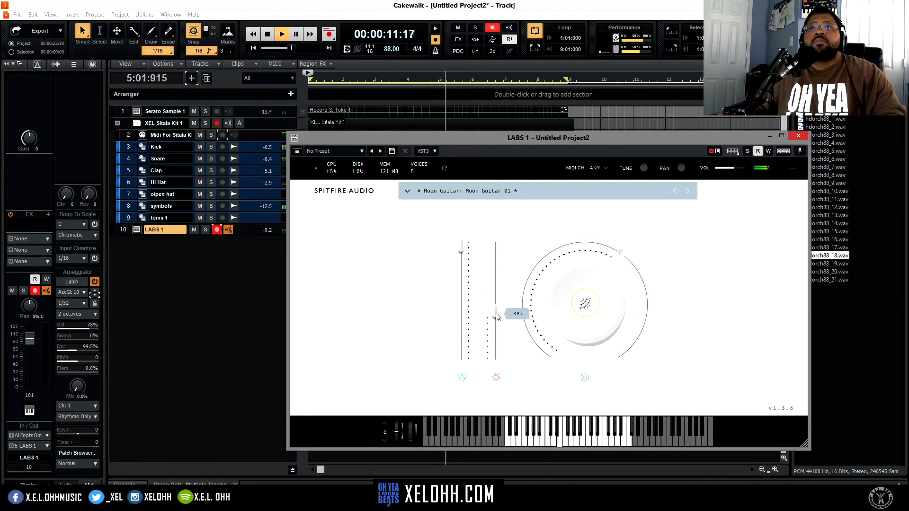
left_click_drag(496, 316, 496, 299)
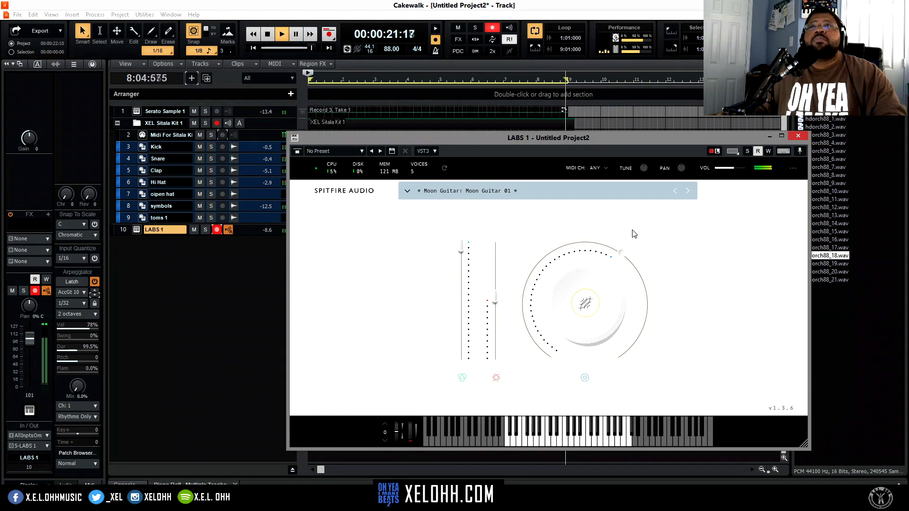
key("space")
left_click(240, 259)
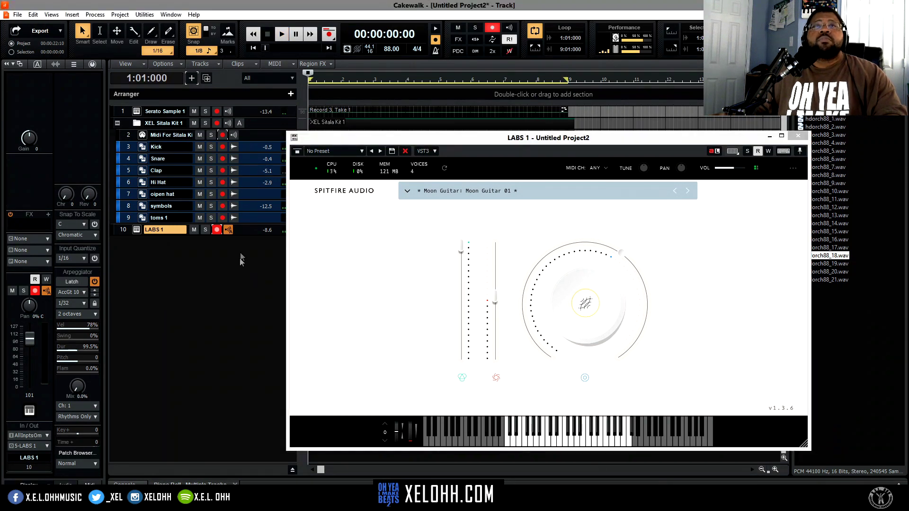
- Close the LABS window and bounce the recorded LABS 1 take to a clip
left_click(797, 137)
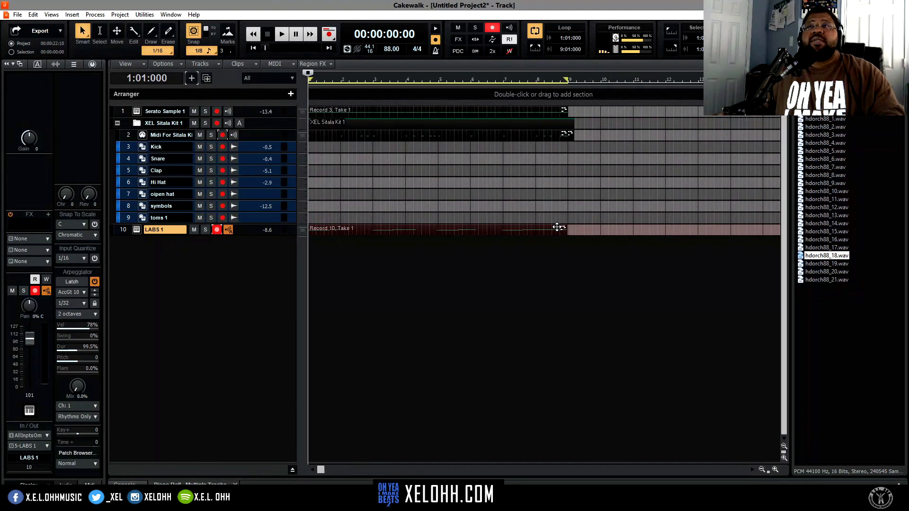
left_click(557, 227)
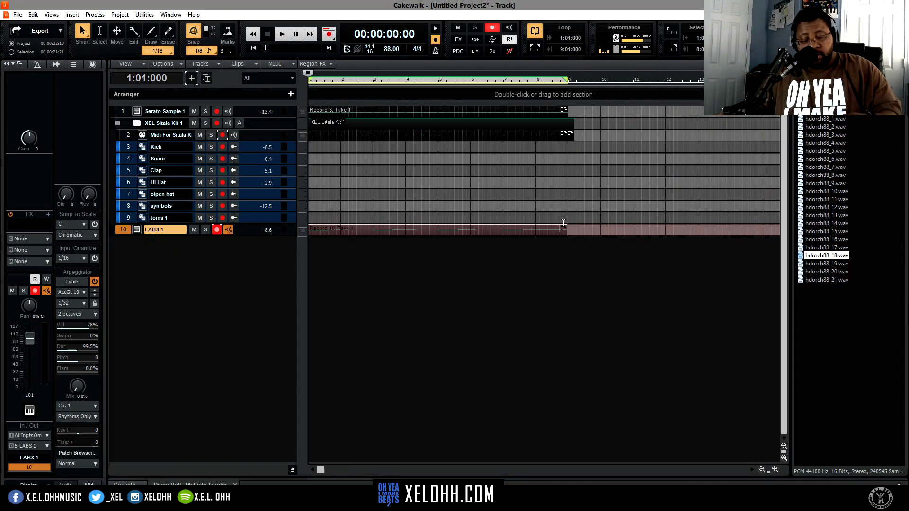
right_click(564, 225)
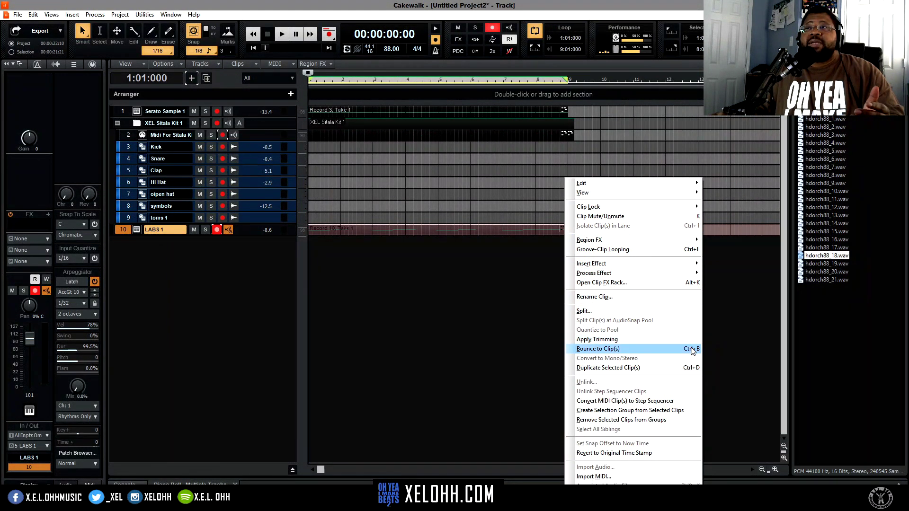
left_click(640, 348)
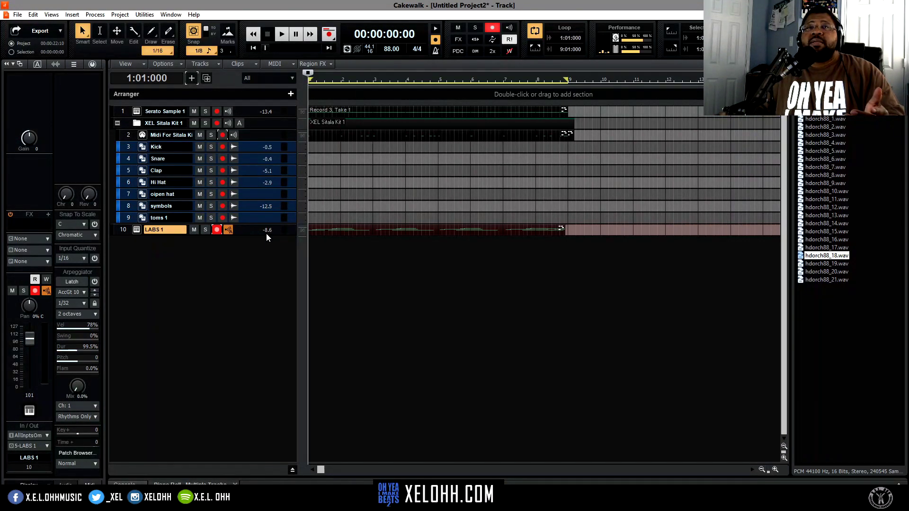
- Enlarge the LABS 1 track and open its clip in a full-height piano roll showing the pattern from bar 1
left_click_drag(245, 235, 255, 310)
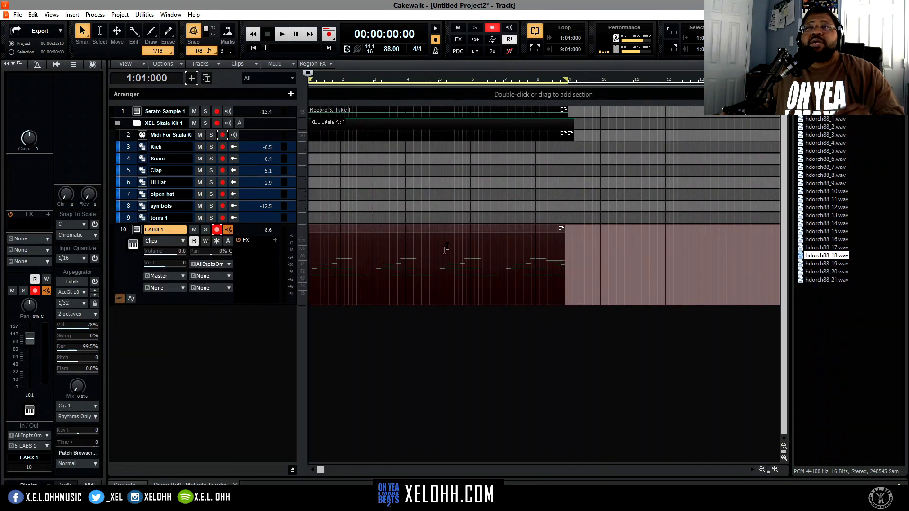
double_click(447, 230)
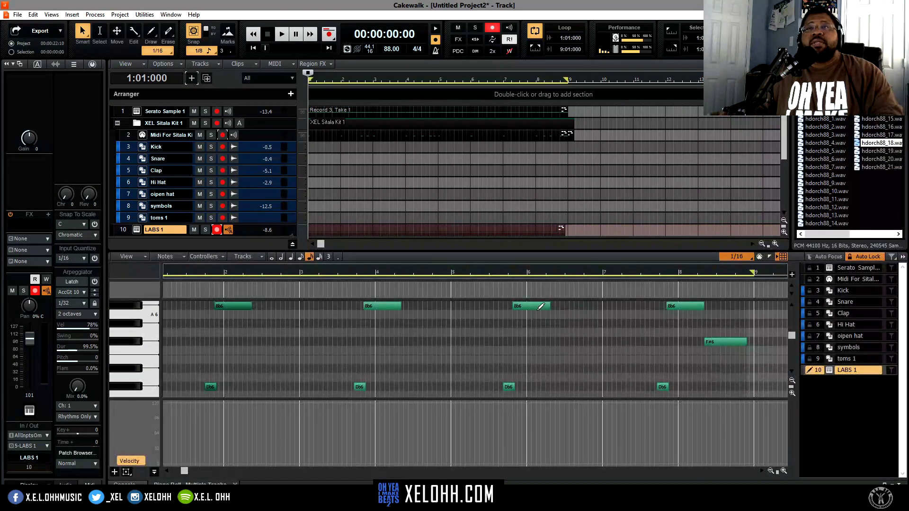
key("ctrl+shift+d")
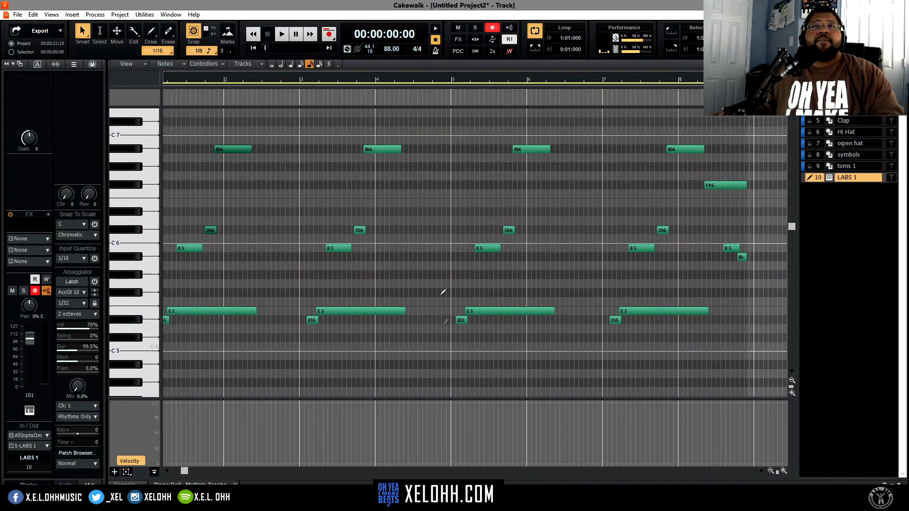
left_click_drag(183, 472, 168, 475)
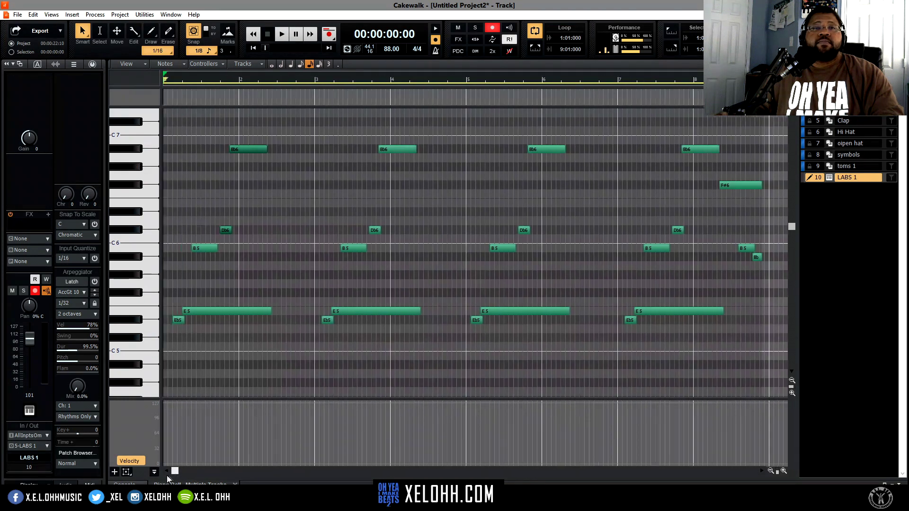
- Copy the first short Db4 note to the starts of bars 3, 5 and 7, and shift the later guitar notes into line
scroll(319, 379, "down", 3)
left_click(182, 338)
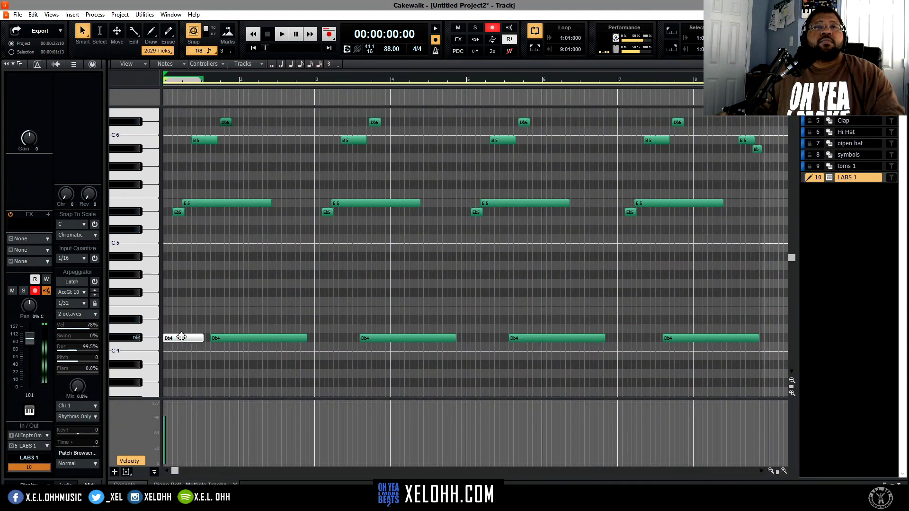
left_click(317, 337)
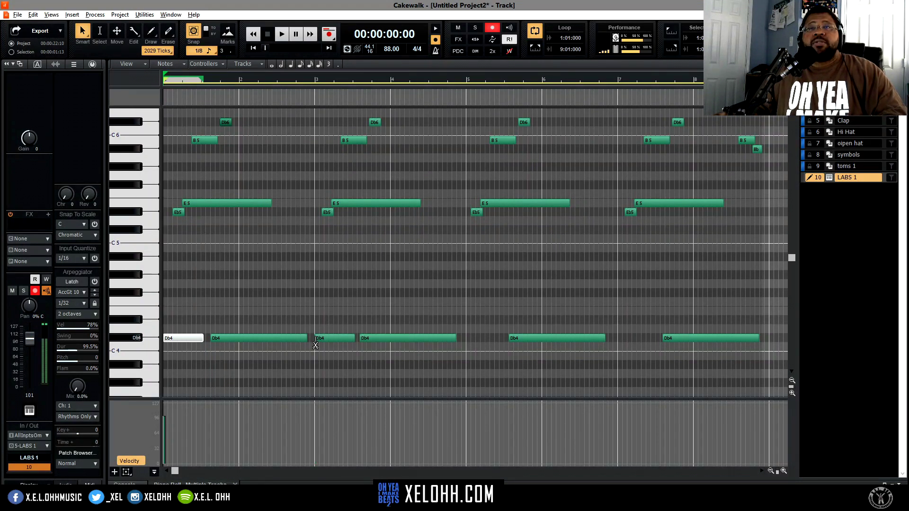
left_click(471, 338)
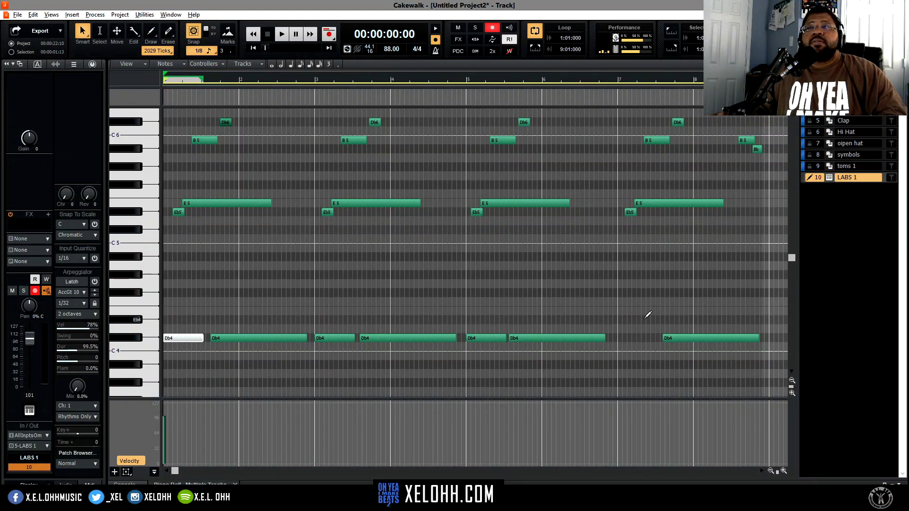
left_click(623, 338)
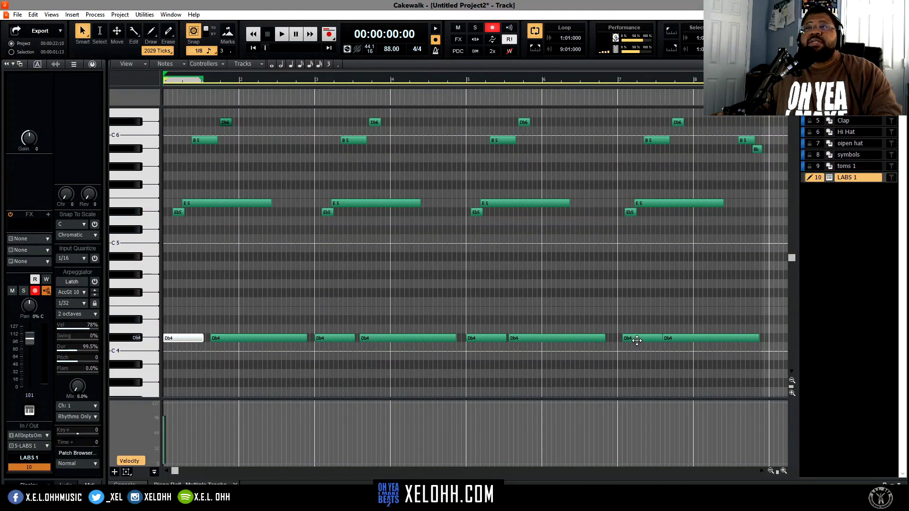
left_click_drag(637, 341, 632, 341)
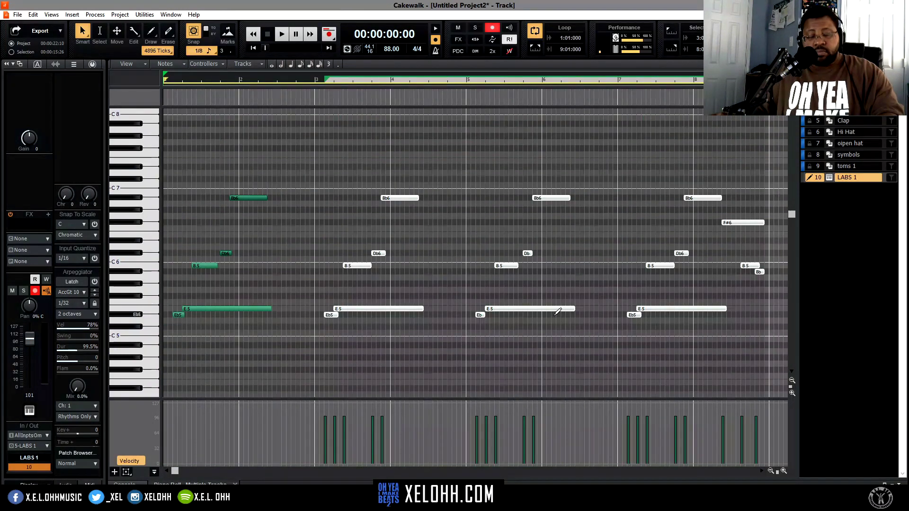
- Return to the track view, disarm the LABS 1 track and shrink it back to a compact height
key("d")
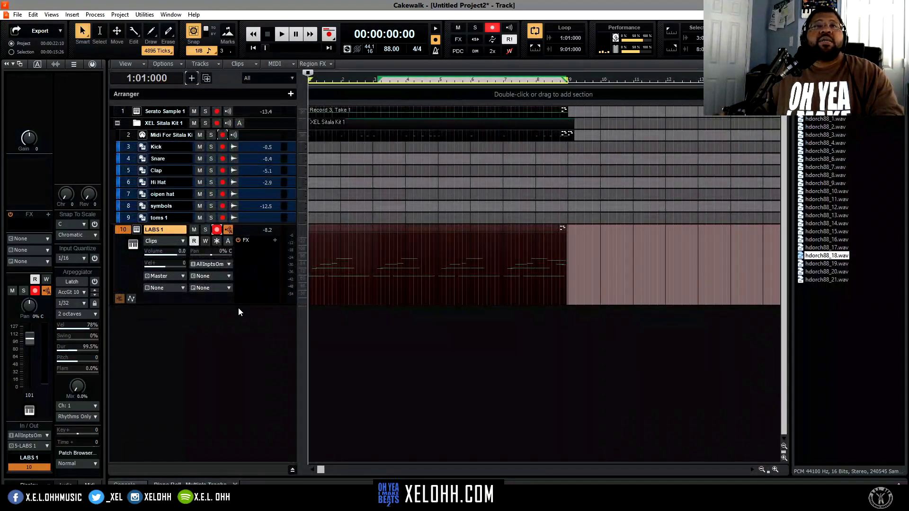
left_click(215, 230)
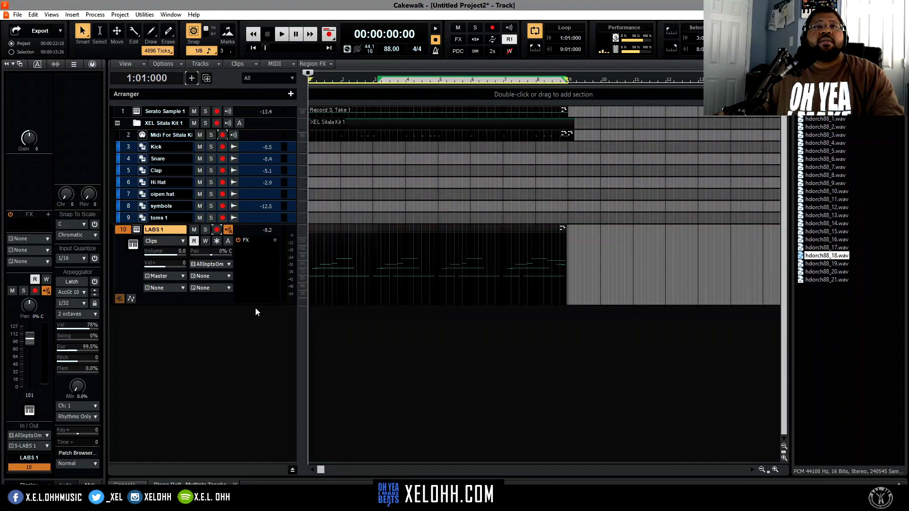
left_click_drag(255, 306, 256, 244)
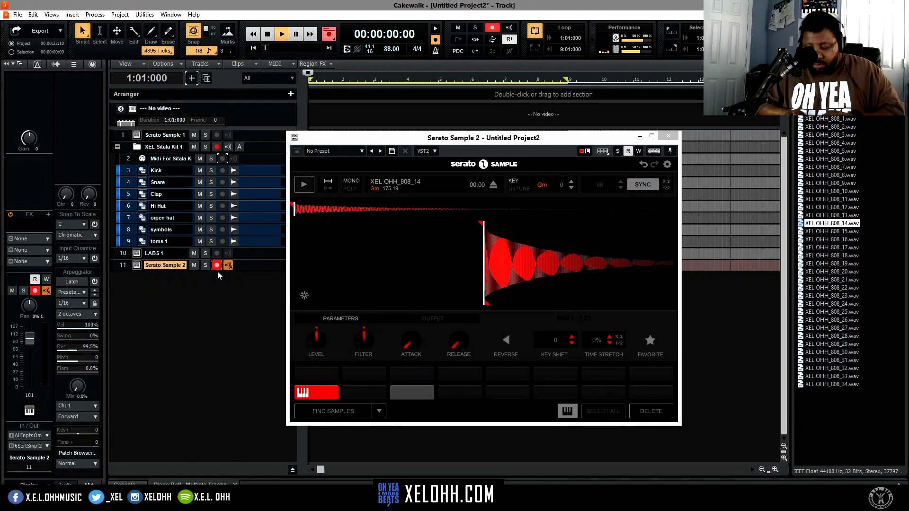
- Audition the XEL OHH_808_14 bass part with the beat, close the Serato Sample 2 window, select its recorded clip and hide the video track
key("space")
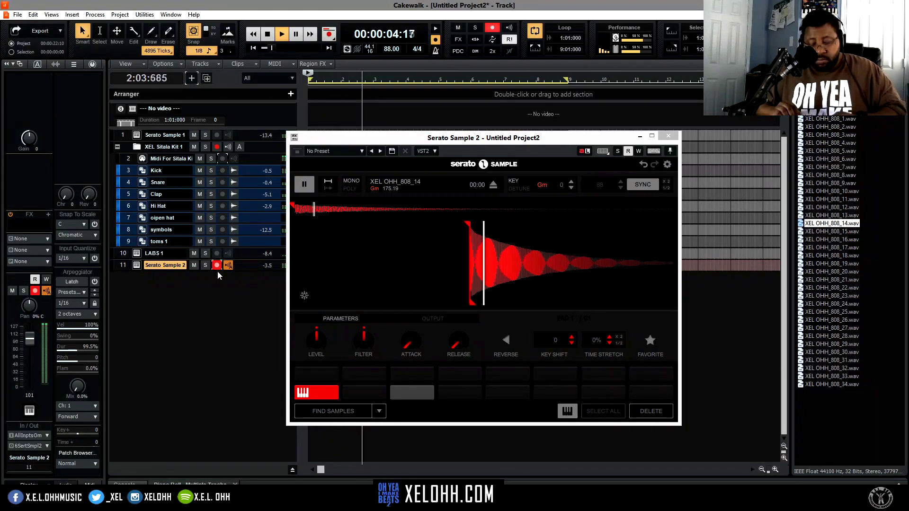
key("space")
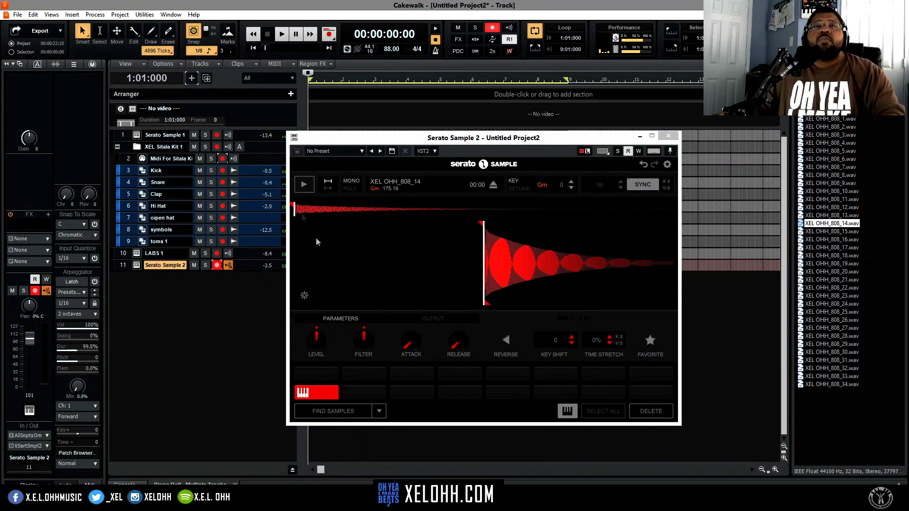
left_click(668, 136)
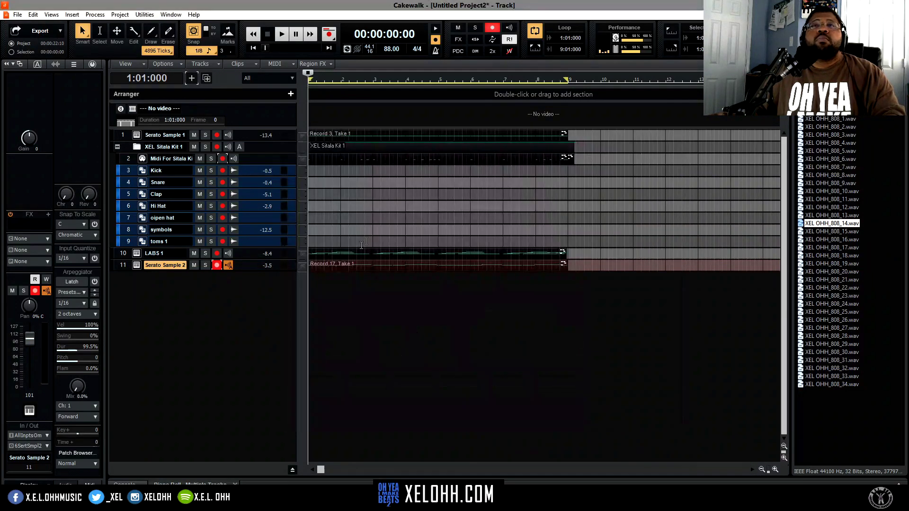
left_click(376, 265)
key("v")
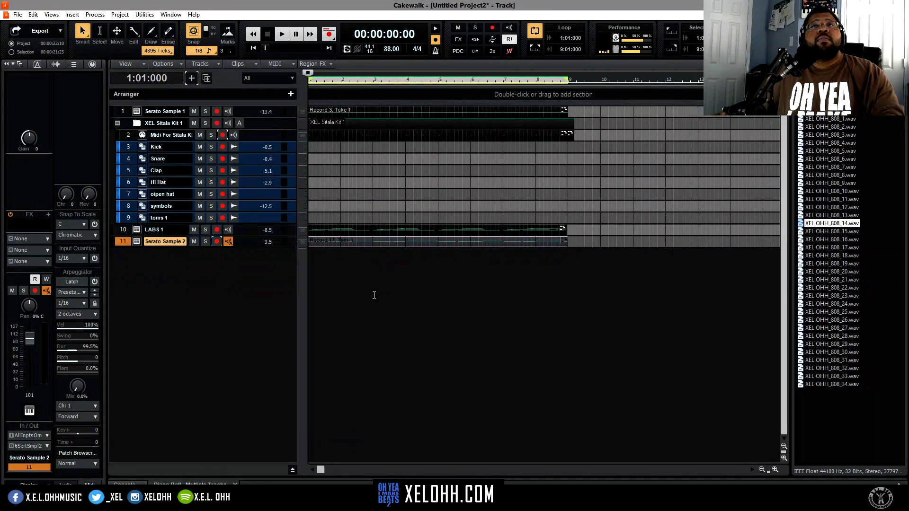